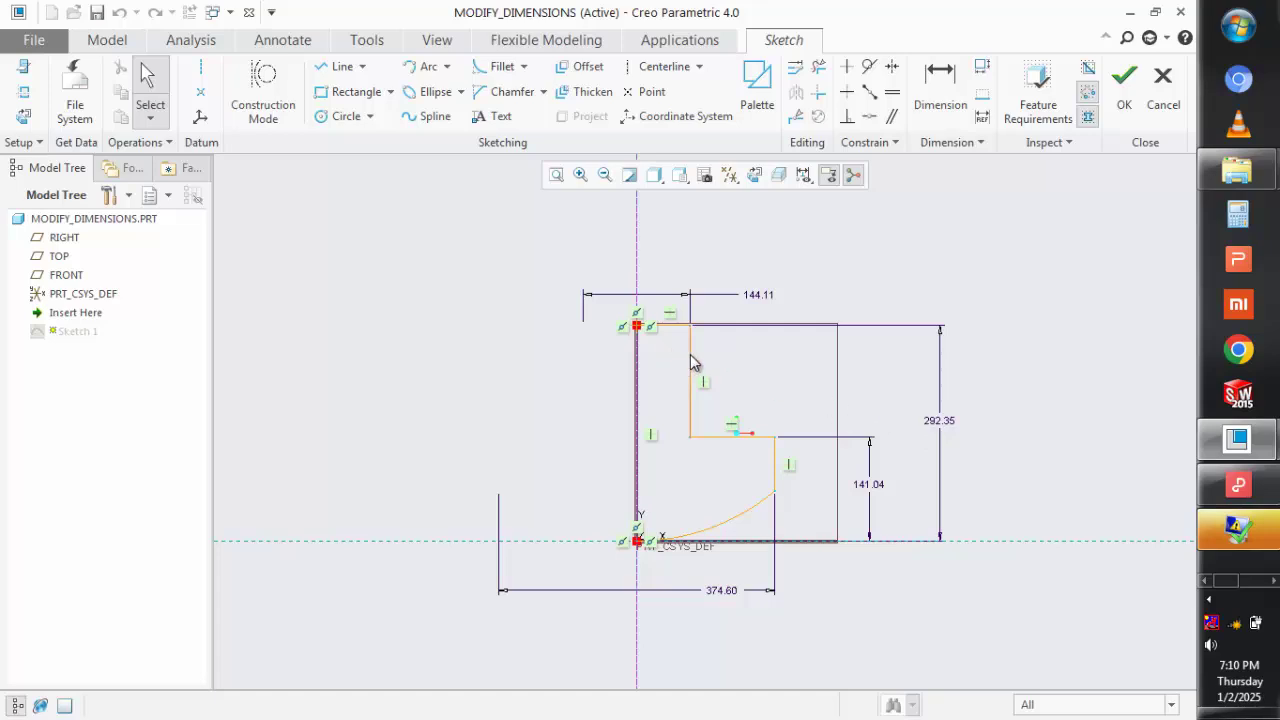
Move the profile's upper vertical edge freehand, ending at an upper diameter of about 101.
mouse_move(689, 358)
left_mouse_down()
mouse_move(678, 370)
mouse_move(713, 370)
left_mouse_up()
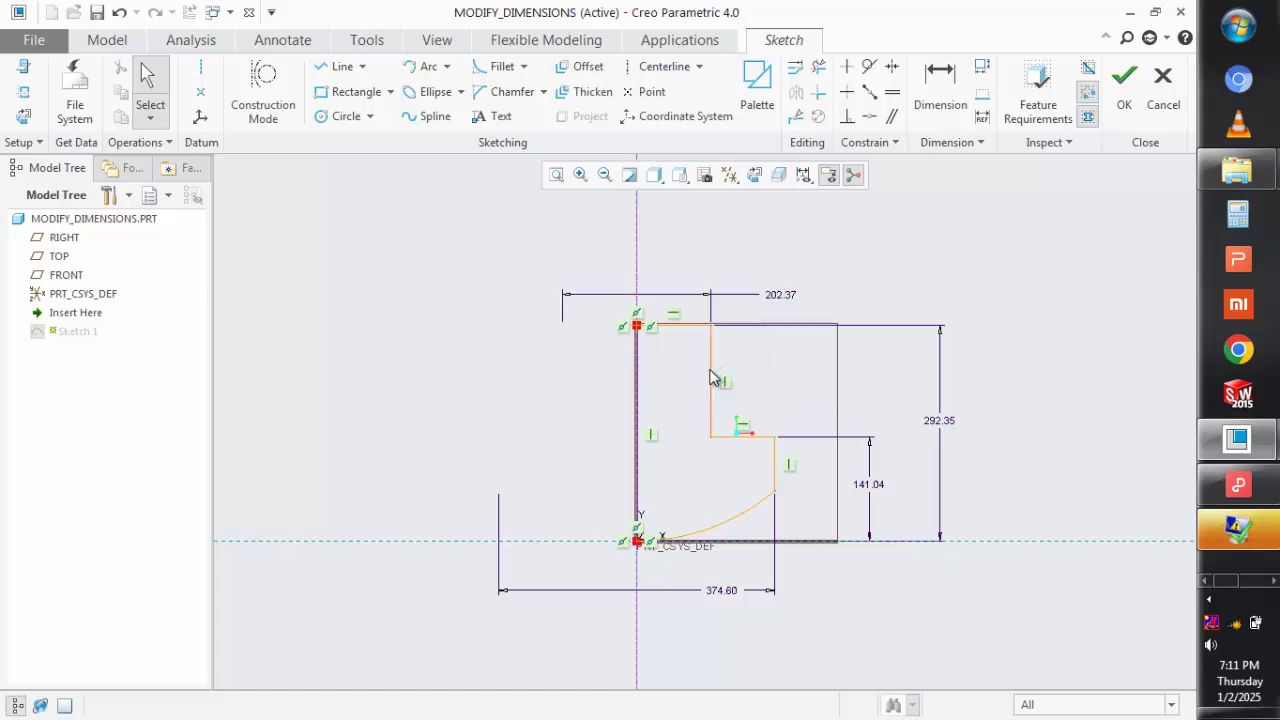
left_click_drag(711, 376, 693, 377)
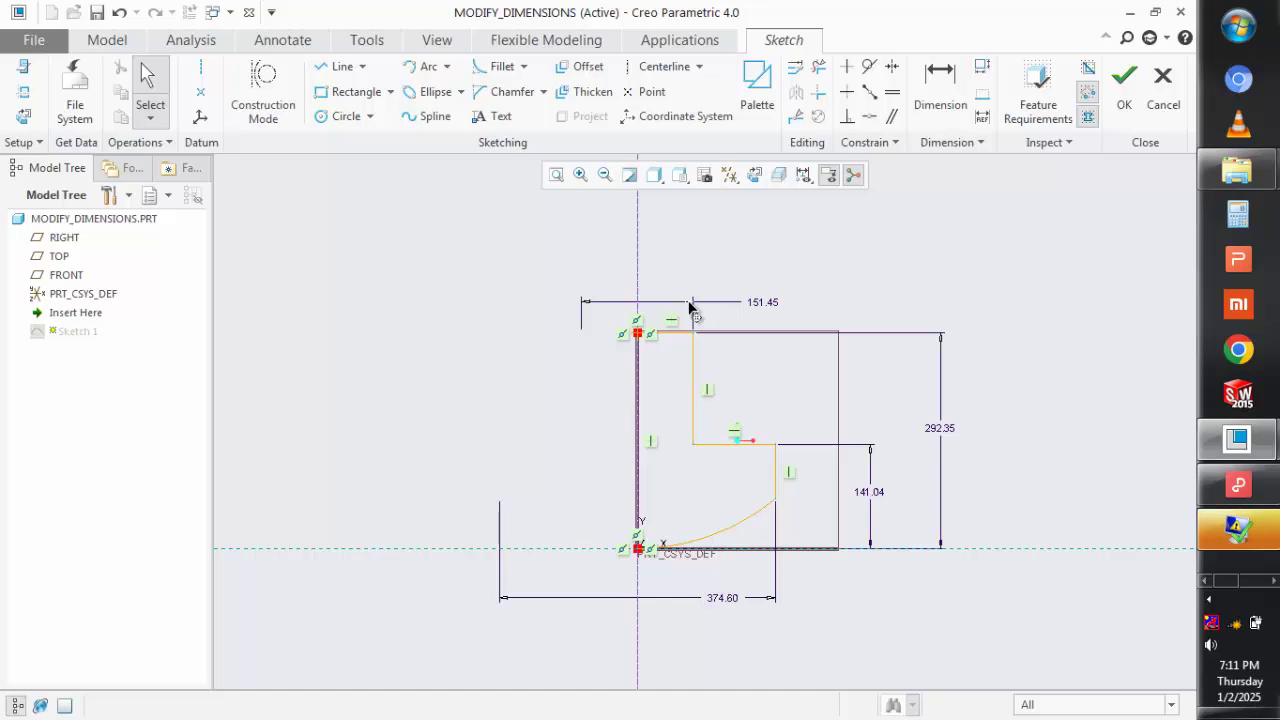
left_click_drag(692, 311, 672, 310)
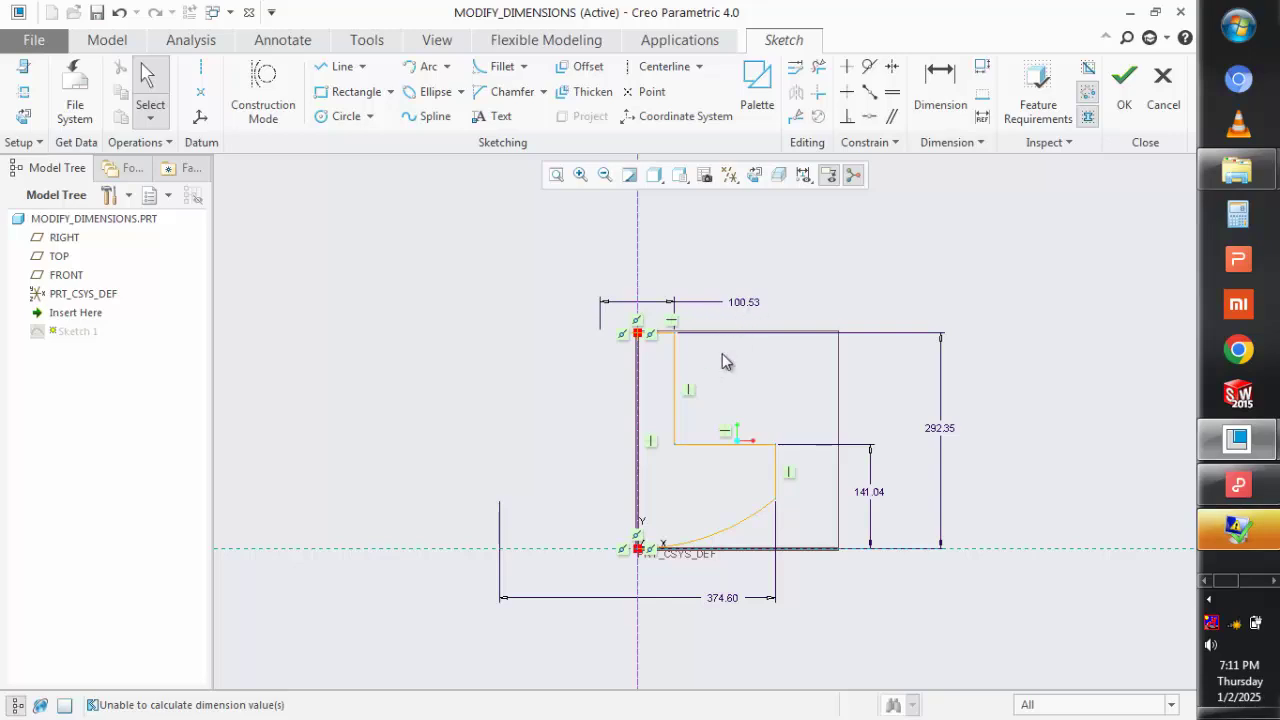
Set the profile's upper diameter dimension to 120.
double_click(745, 305)
double_click(745, 303)
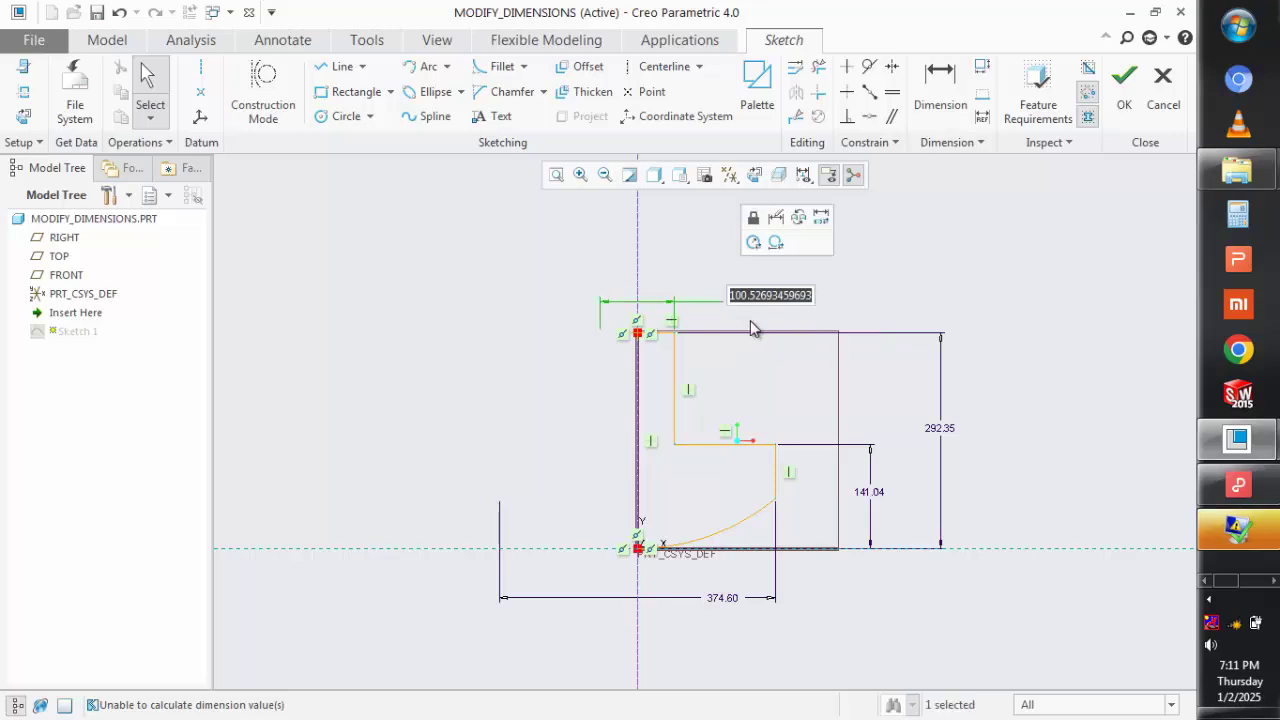
type("12")
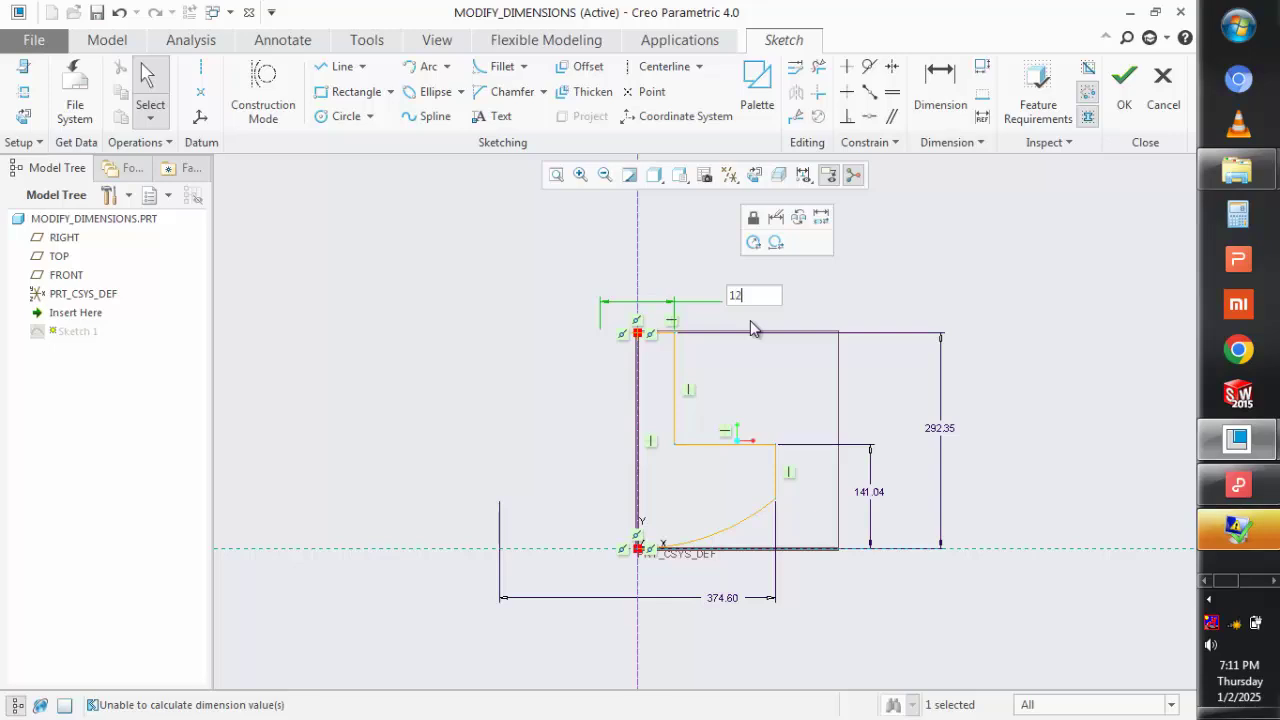
type("0")
key("Return")
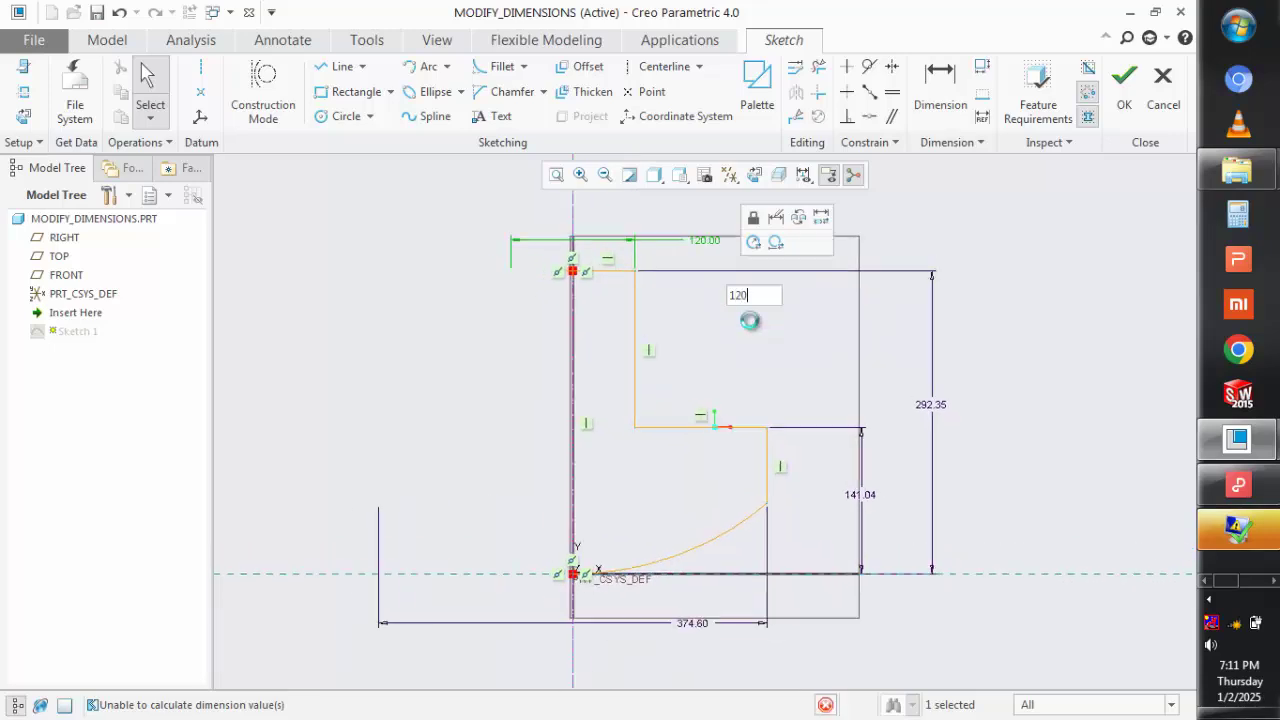
scroll(697, 398, "down", 4)
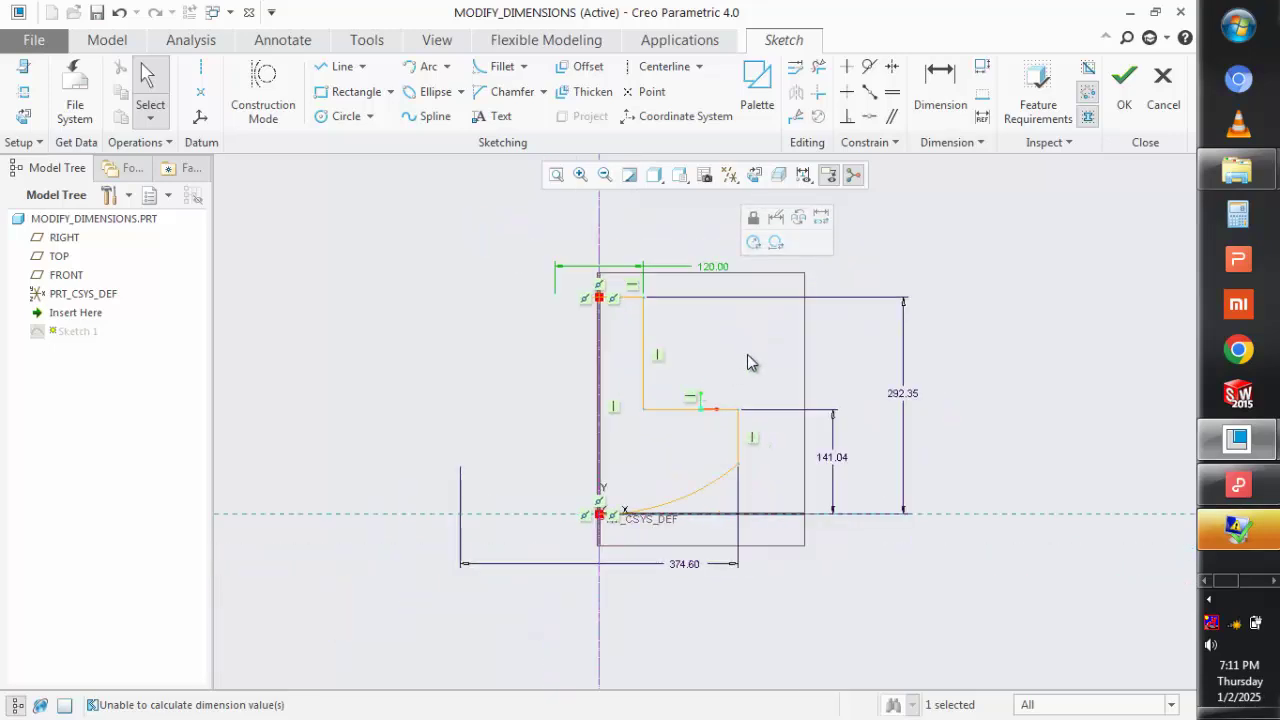
scroll(697, 353, "up", 1)
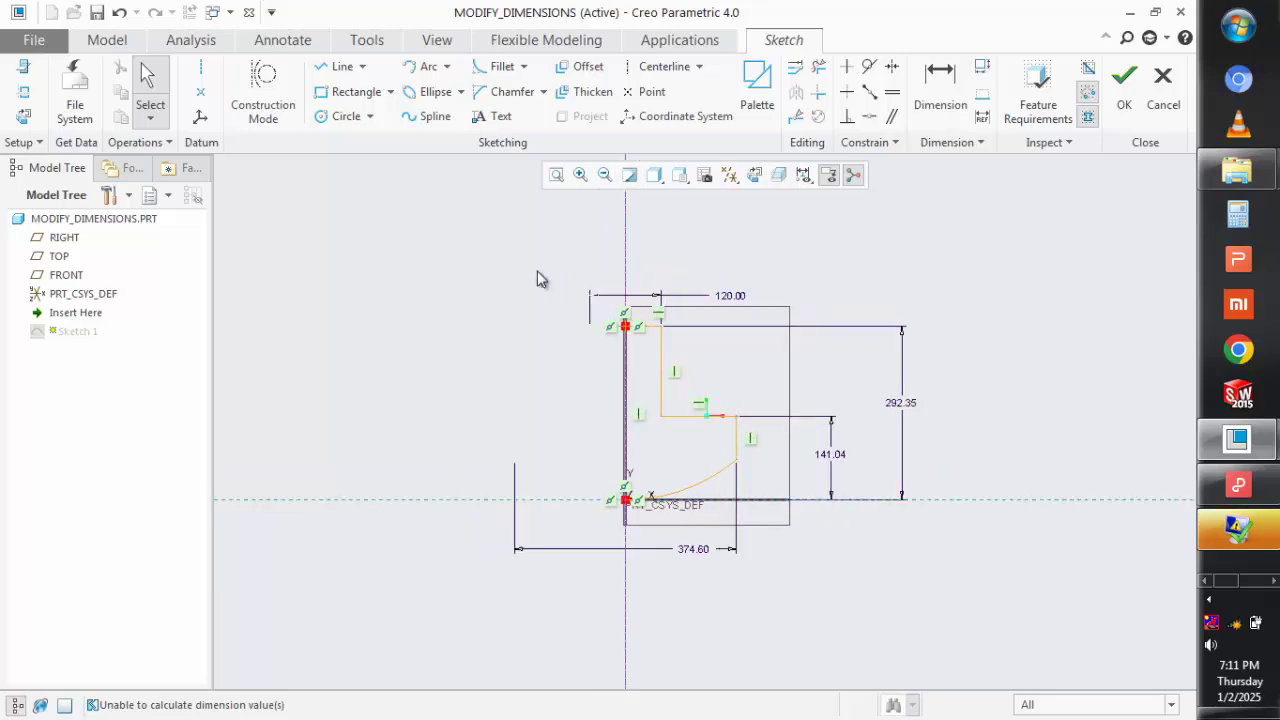
scroll(755, 380, "up", 1)
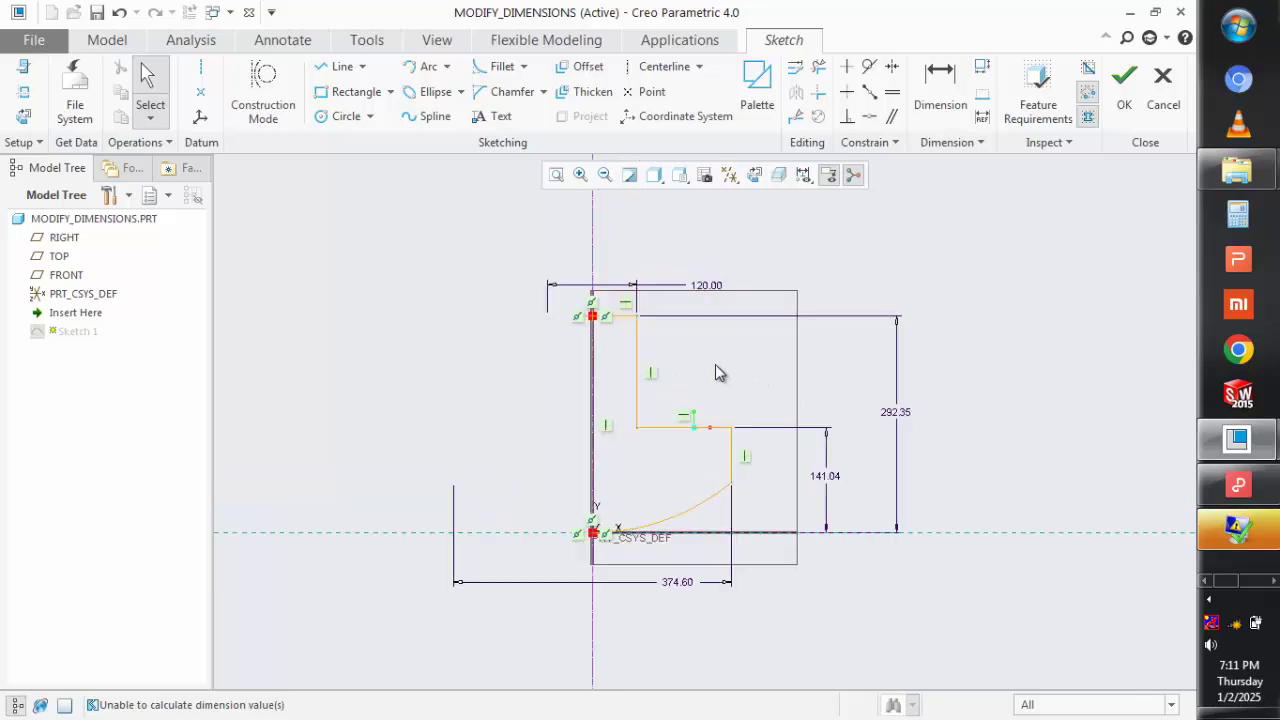
scroll(718, 370, "down", 1)
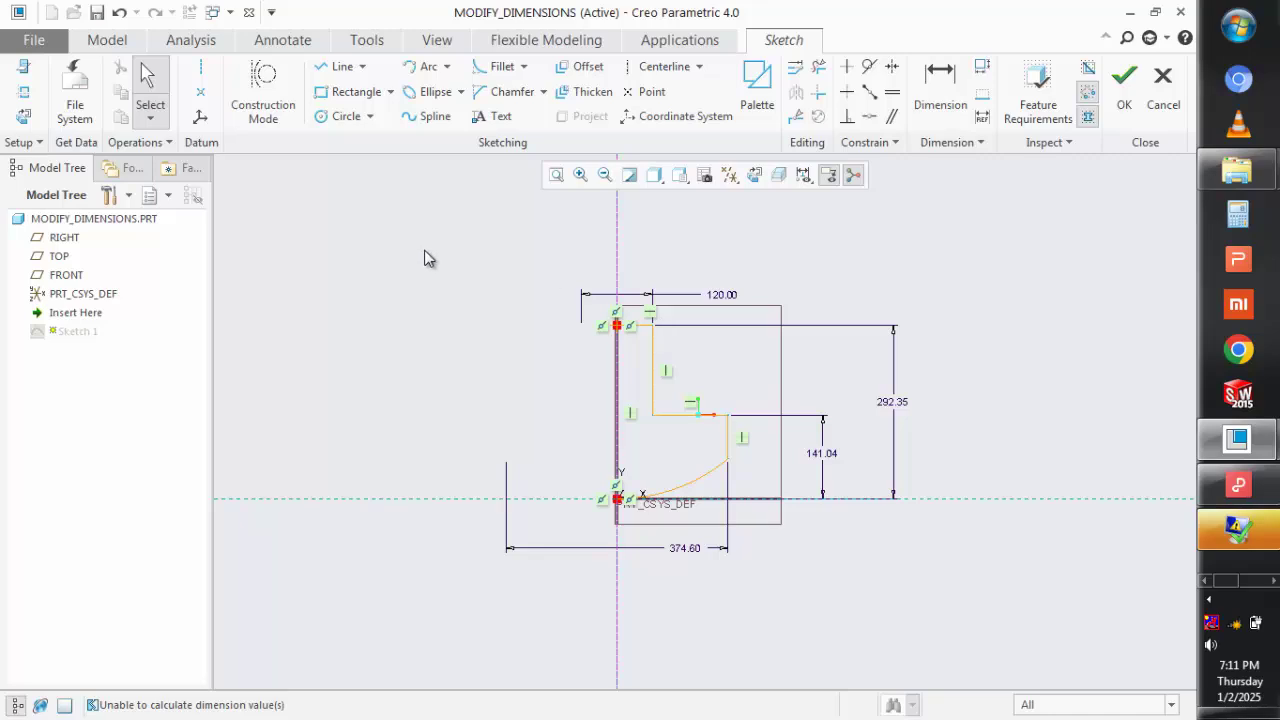
Select the whole sketch, open its dimensions together in Modify Dimensions and look through the list.
mouse_move(414, 241)
left_mouse_down()
mouse_move(508, 364)
mouse_move(899, 602)
mouse_move(954, 605)
left_mouse_up()
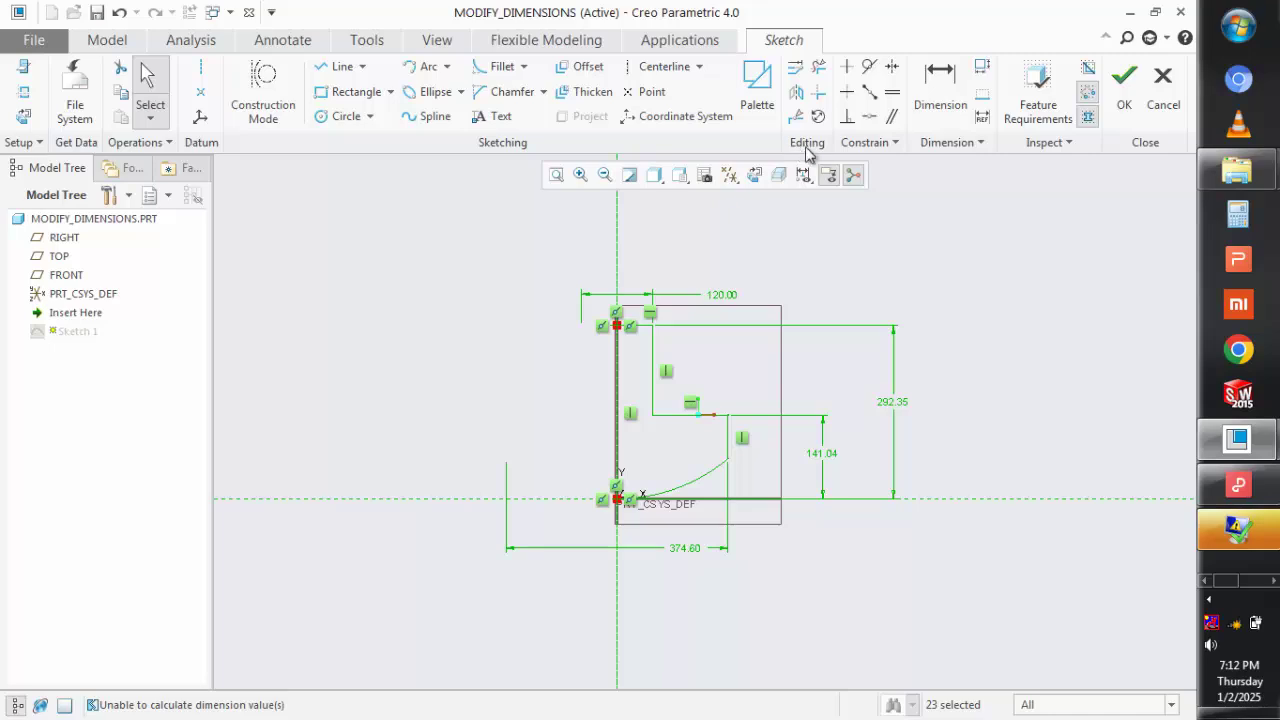
left_click(800, 78)
scroll(777, 349, "down", 3)
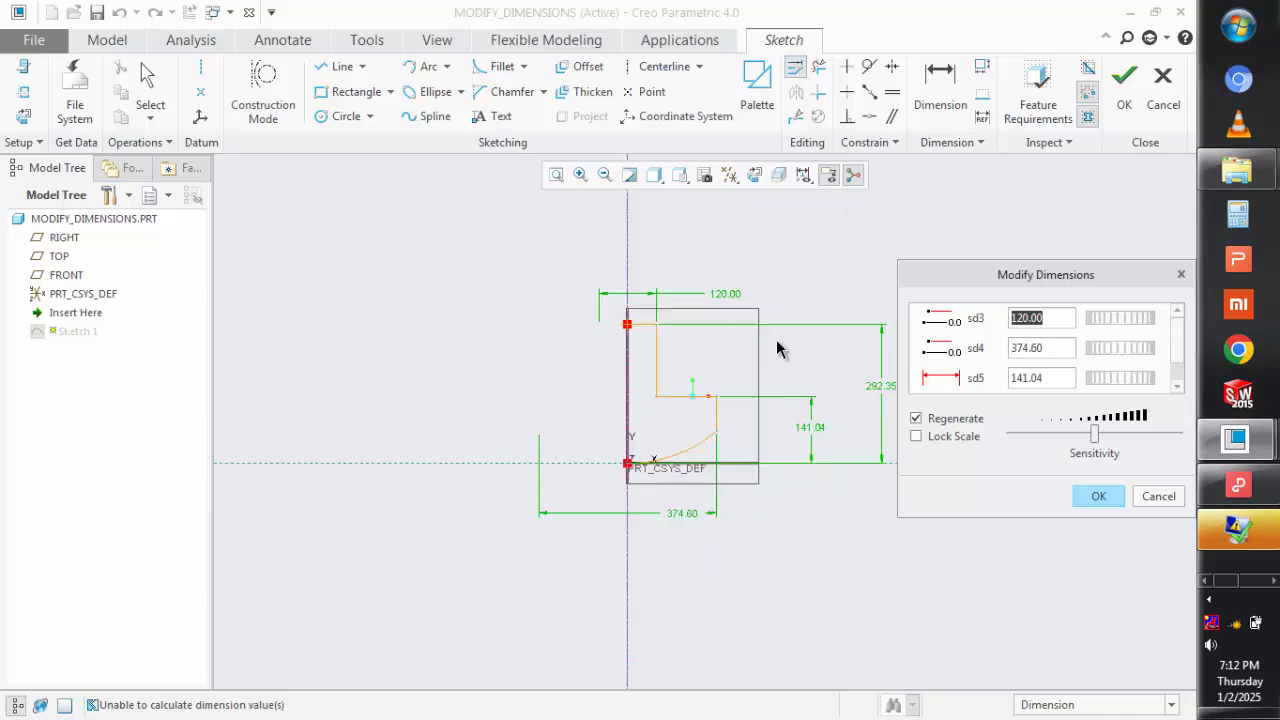
scroll(883, 363, "up", 3)
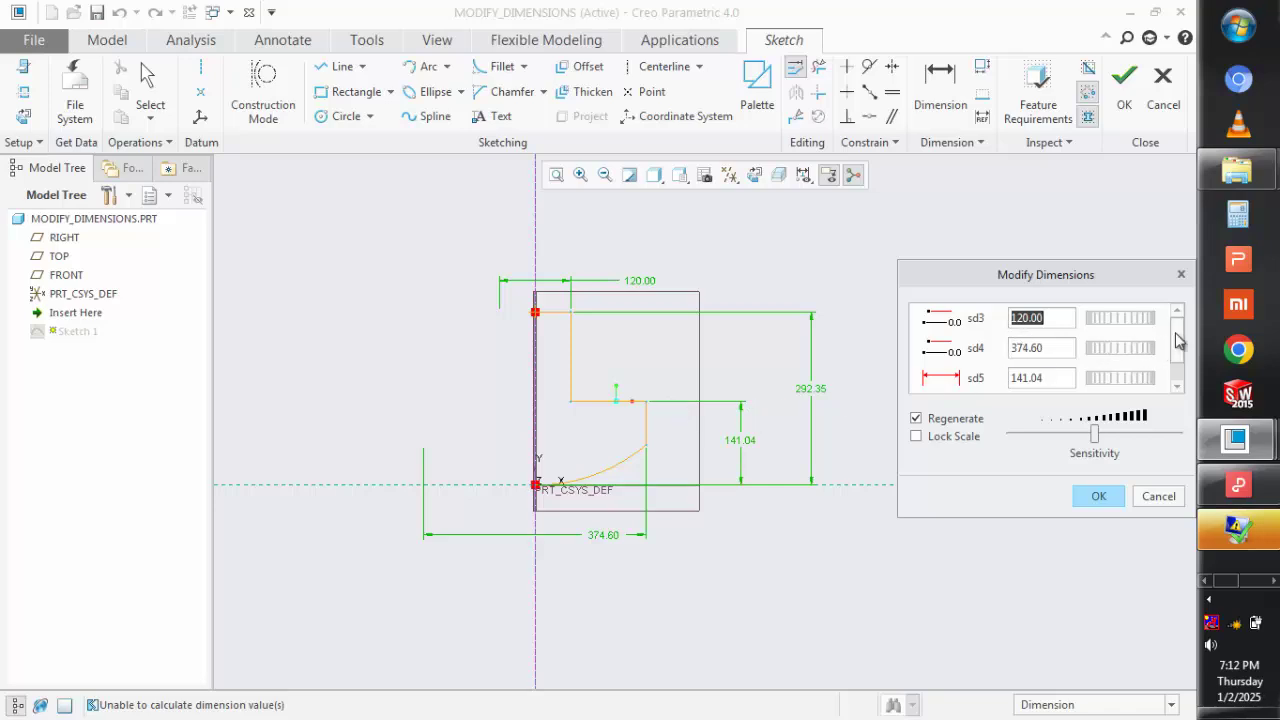
scroll(1177, 340, "down", 1)
scroll(1177, 352, "down", 1)
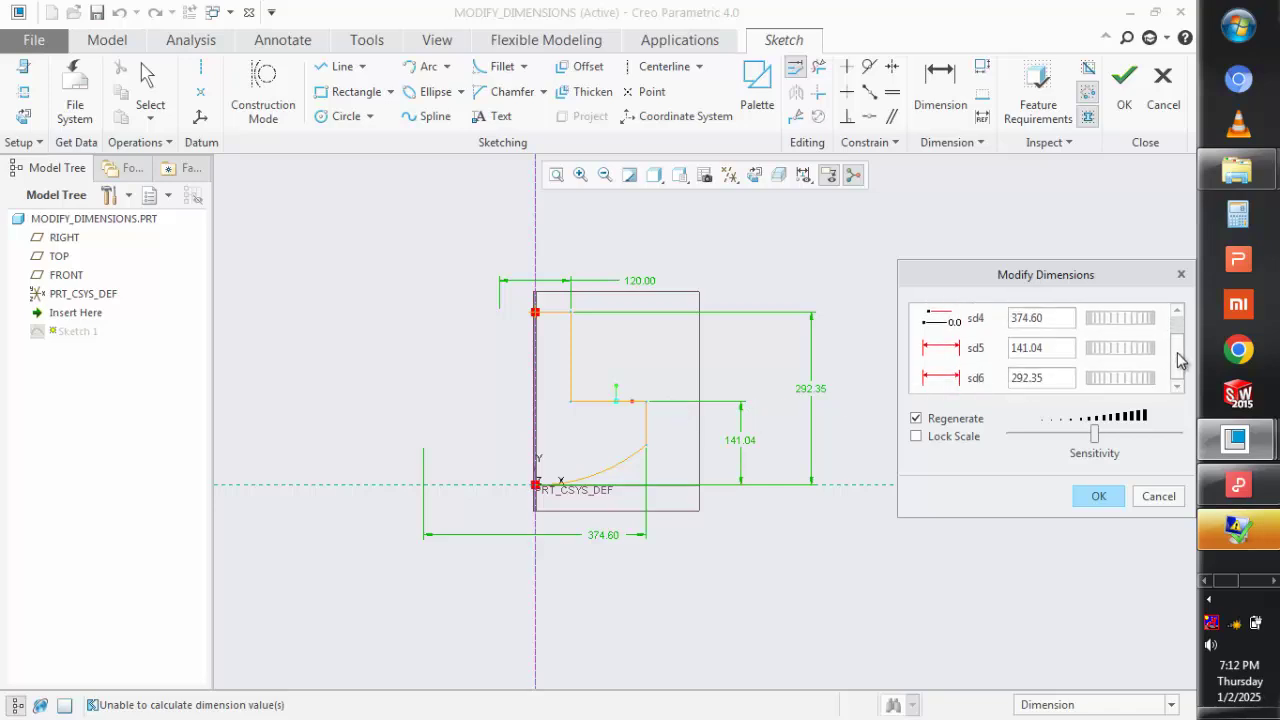
scroll(1177, 360, "up", 3)
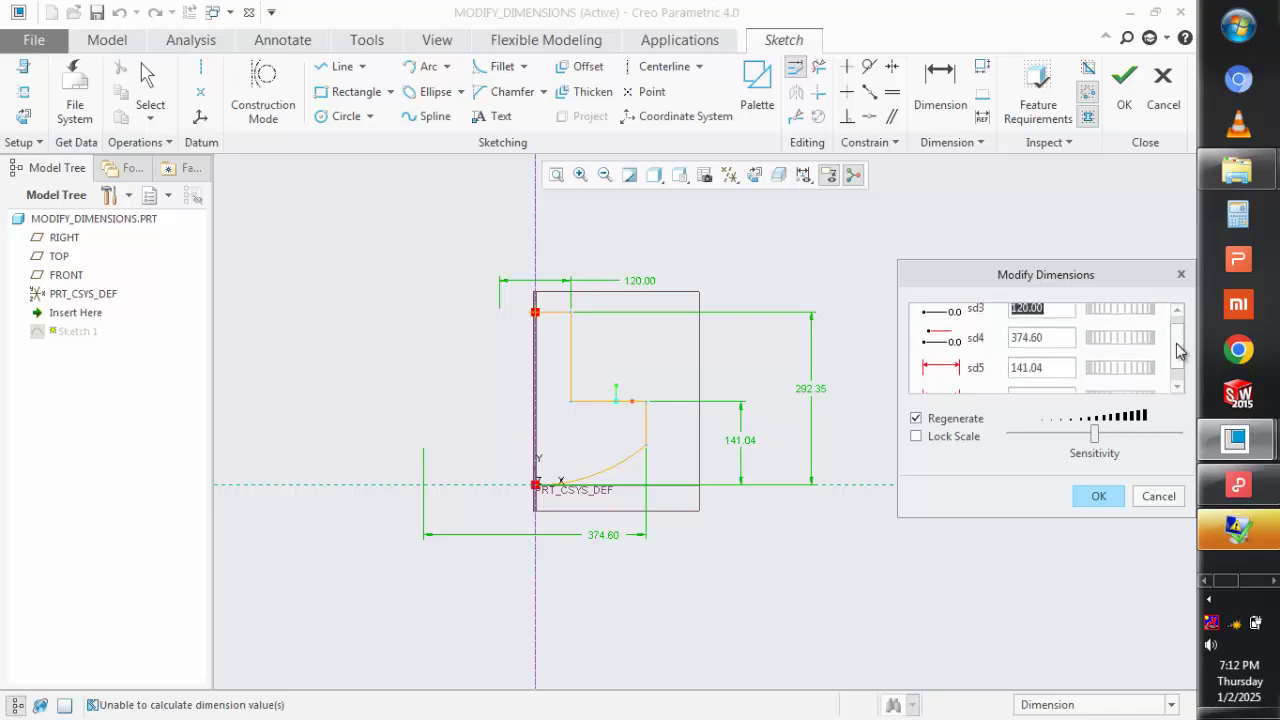
scroll(1177, 355, "down", 1)
scroll(1176, 345, "up", 1)
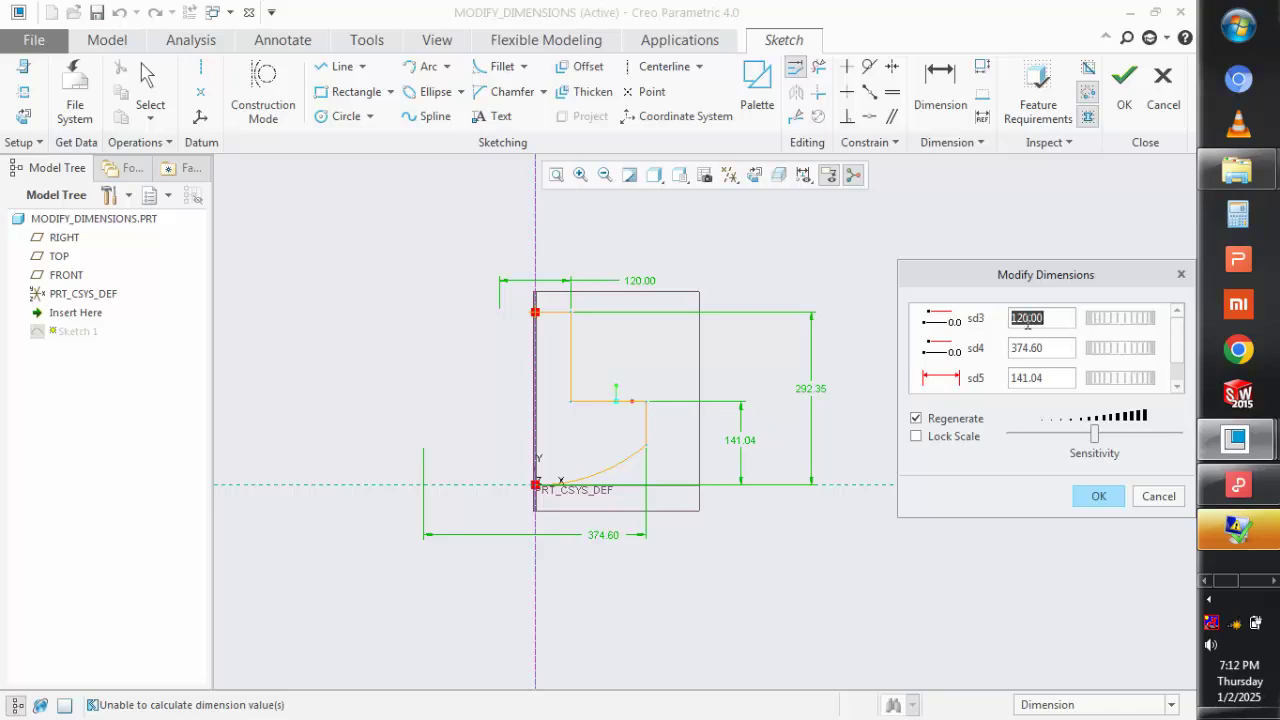
Adjust sd3 to about 155.63, sd4 to about 436.09 and sd5 to about 164.19 with the dimension thumbwheels.
left_click(1058, 318)
mouse_move(1102, 318)
left_mouse_down()
mouse_move(1134, 318)
mouse_move(1088, 318)
mouse_move(1143, 328)
mouse_move(1115, 326)
left_mouse_up()
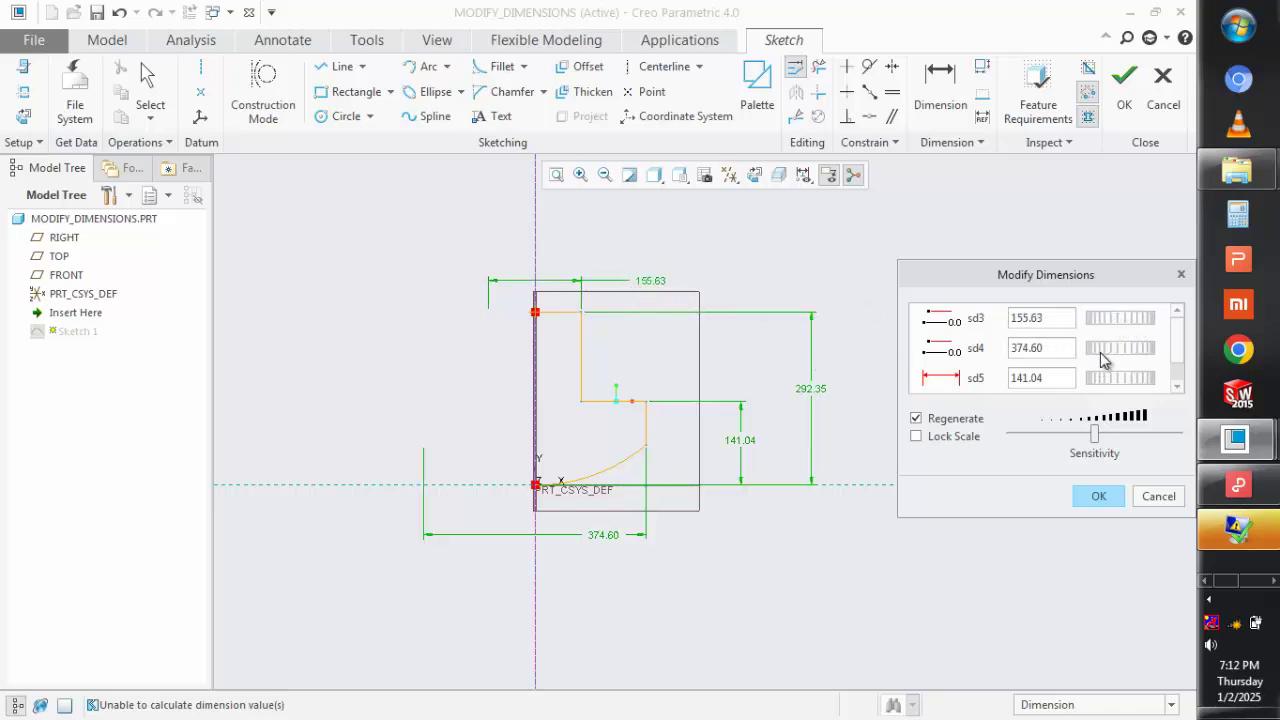
mouse_move(1101, 353)
left_mouse_down()
mouse_move(1140, 352)
mouse_move(1115, 382)
mouse_move(1134, 388)
left_mouse_up()
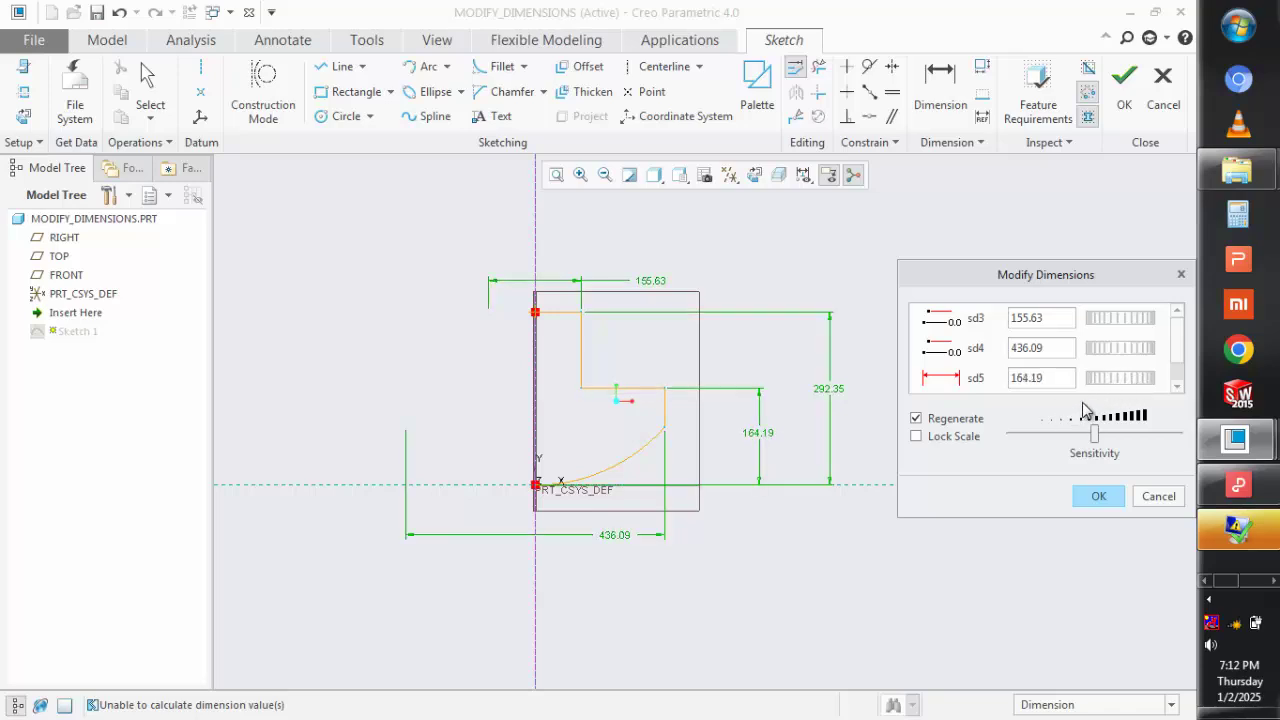
Adjust the overall height sd6 to about 382.20 and apply the dimension changes with Regenerate left on.
scroll(1170, 362, "down", 1)
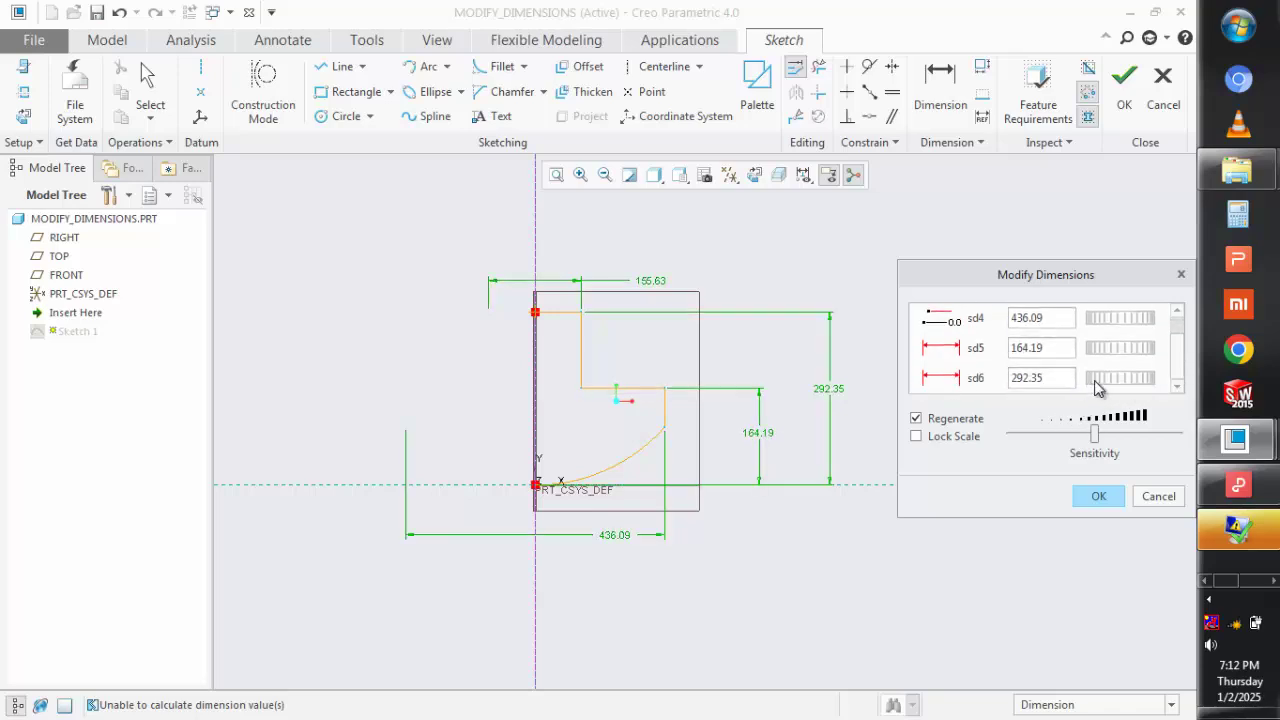
mouse_move(1097, 388)
left_mouse_down()
mouse_move(1134, 378)
mouse_move(1106, 388)
left_mouse_up()
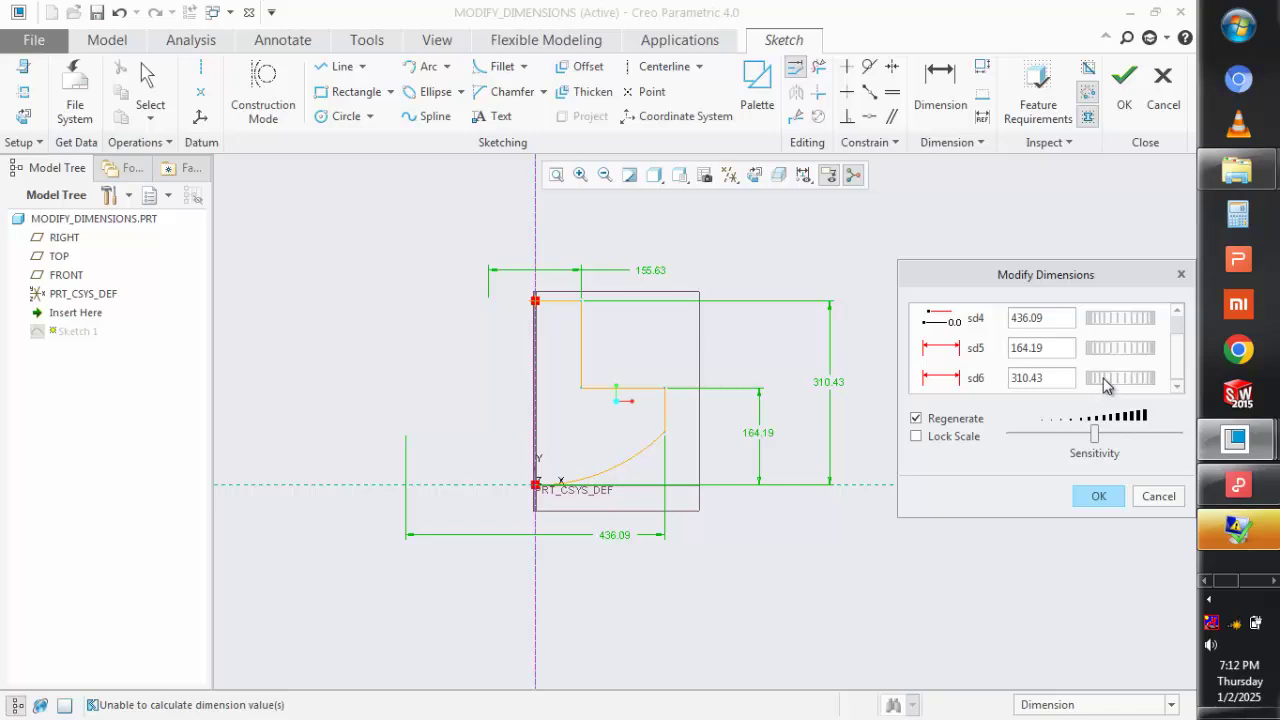
mouse_move(1103, 380)
left_mouse_down()
mouse_move(1138, 380)
mouse_move(1096, 378)
mouse_move(1106, 382)
left_mouse_up()
left_click(917, 419)
left_click(916, 418)
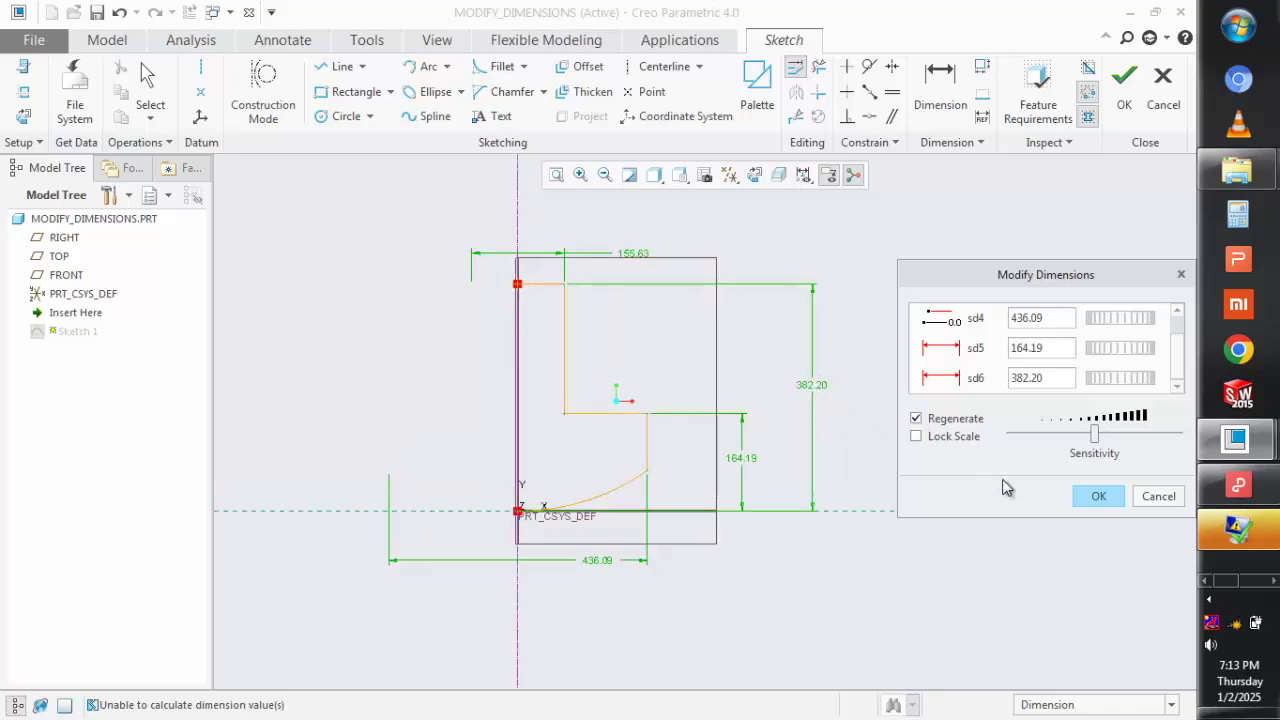
left_click(1093, 498)
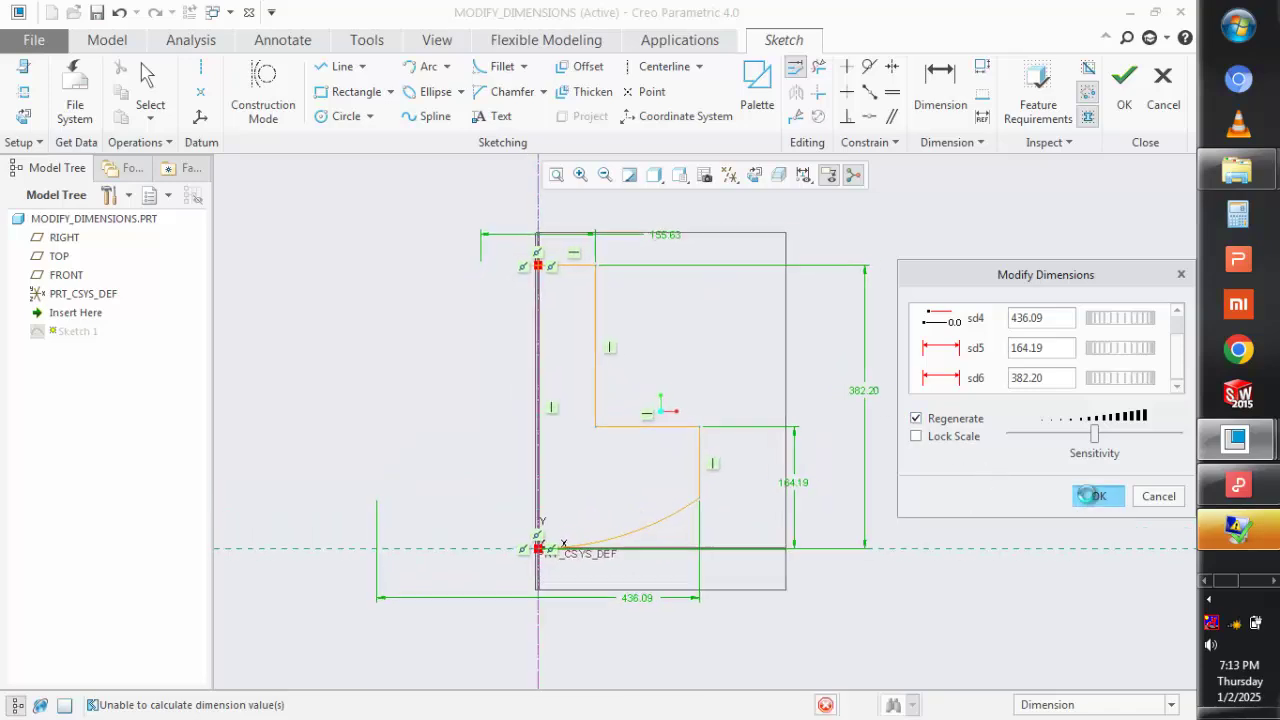
scroll(826, 476, "down", 3)
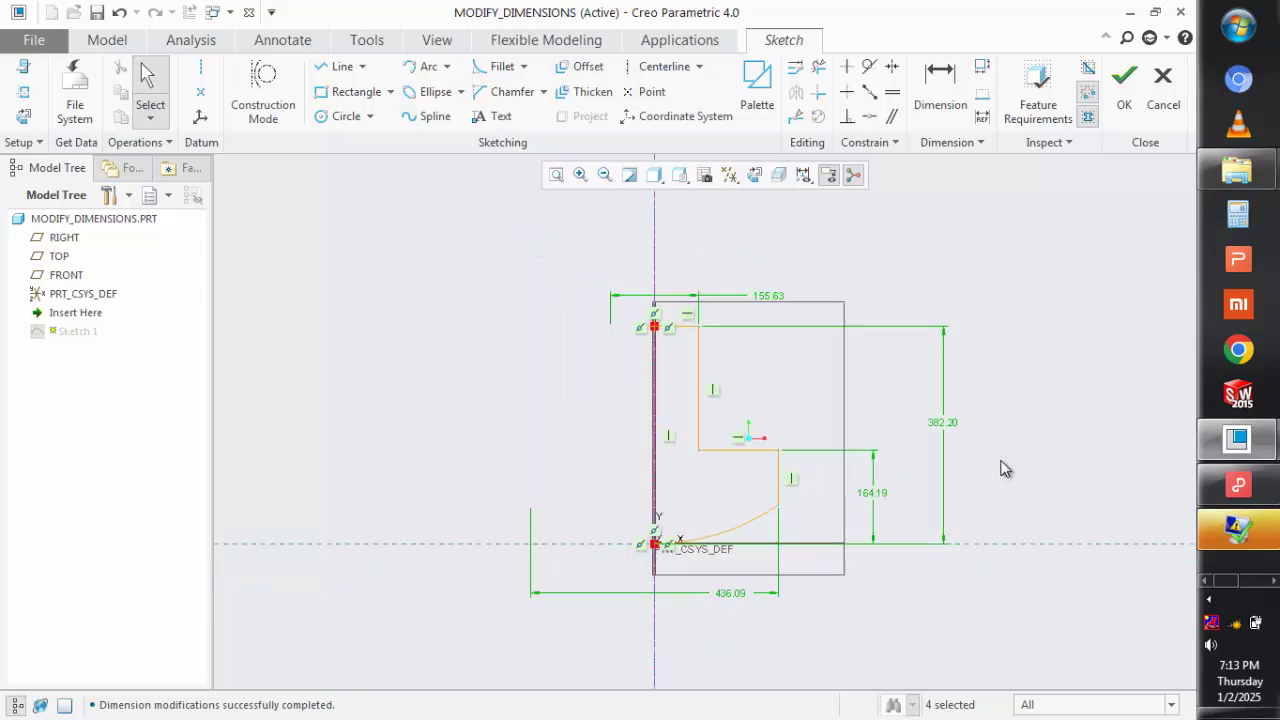
scroll(848, 455, "up", 3)
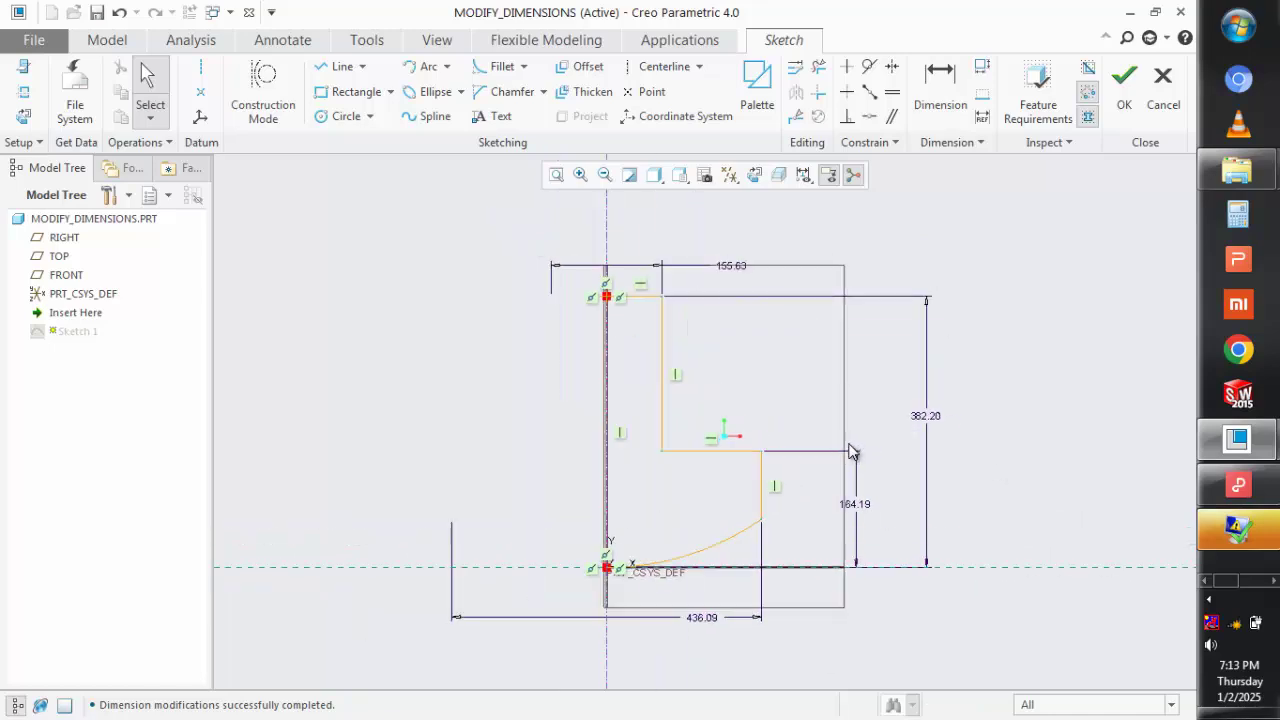
Select the whole sketch again and set the upper diameter sd3 to 150 with Modify Dimensions.
scroll(850, 452, "up", 1)
scroll(850, 452, "down", 2)
scroll(850, 452, "up", 1)
scroll(839, 408, "down", 3)
mouse_move(480, 228)
left_mouse_down()
mouse_move(976, 562)
mouse_move(1006, 600)
left_mouse_up()
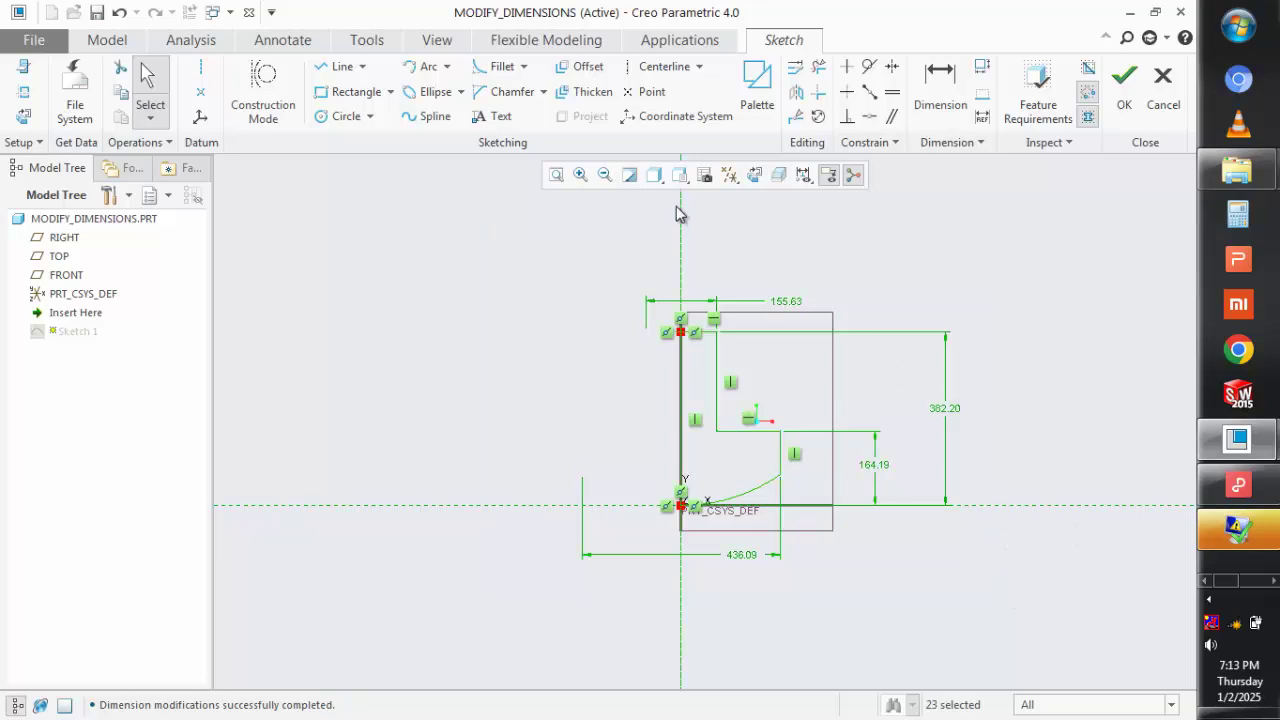
left_click(795, 66)
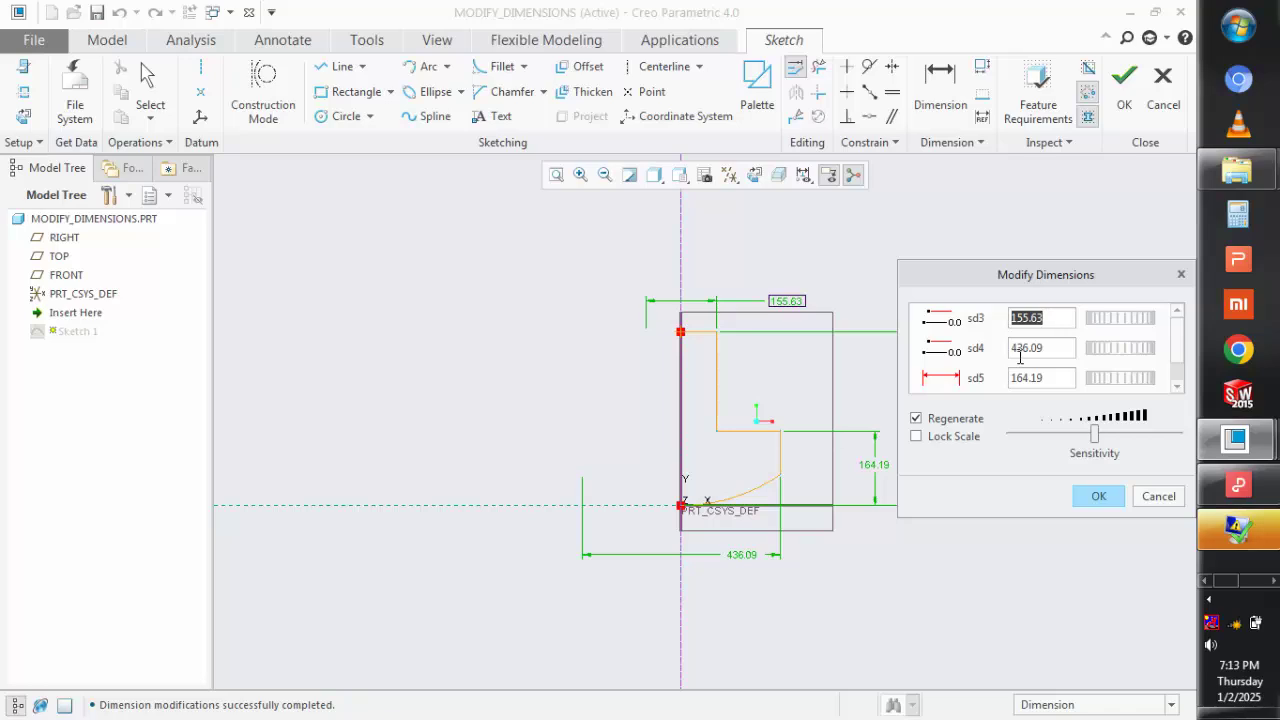
type("150")
key("Return")
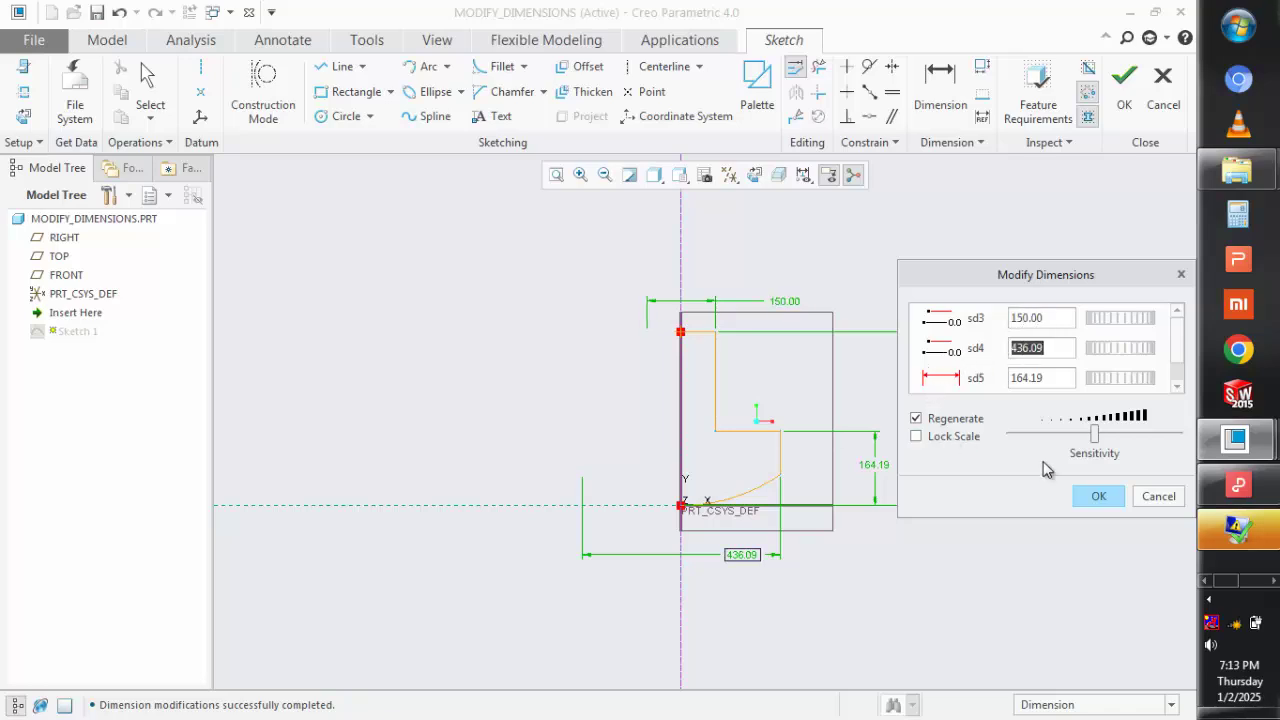
left_click(1098, 497)
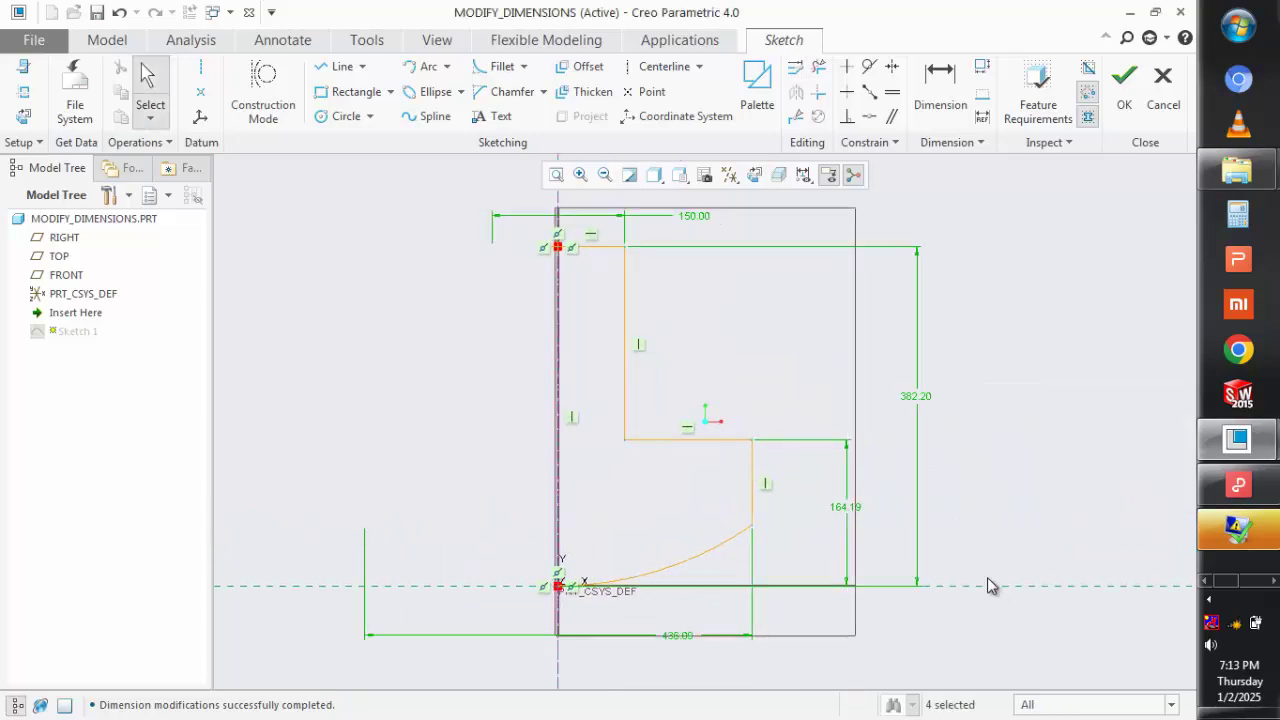
left_click(1000, 515)
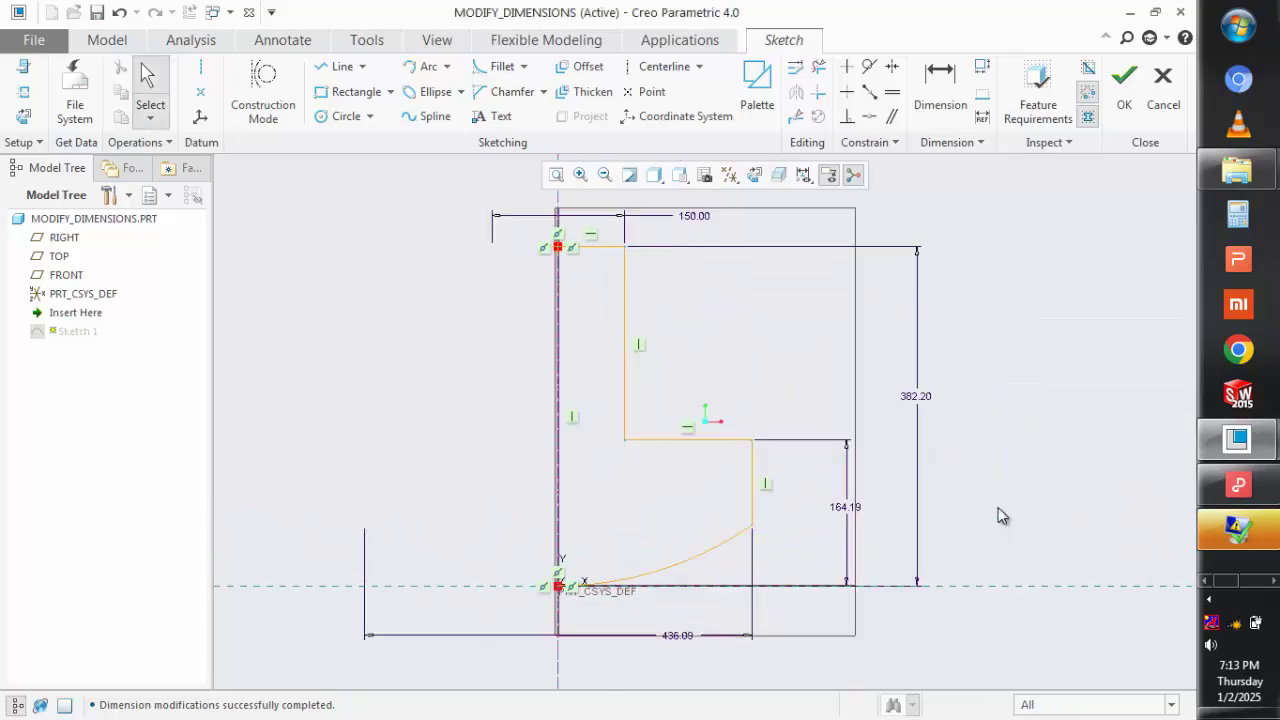
Finish the stepped profile sketch, keeping its changes, and return to the part model.
scroll(1000, 515, "up", 2)
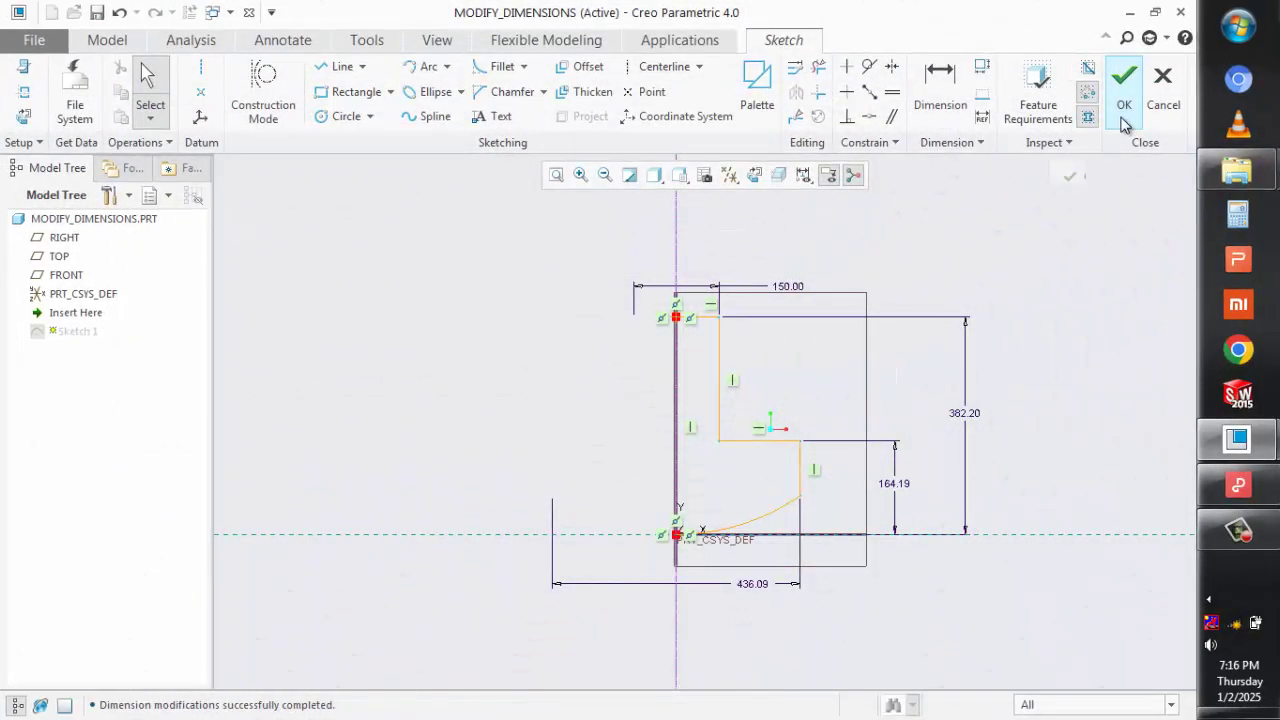
left_click(1124, 90)
left_click(398, 467)
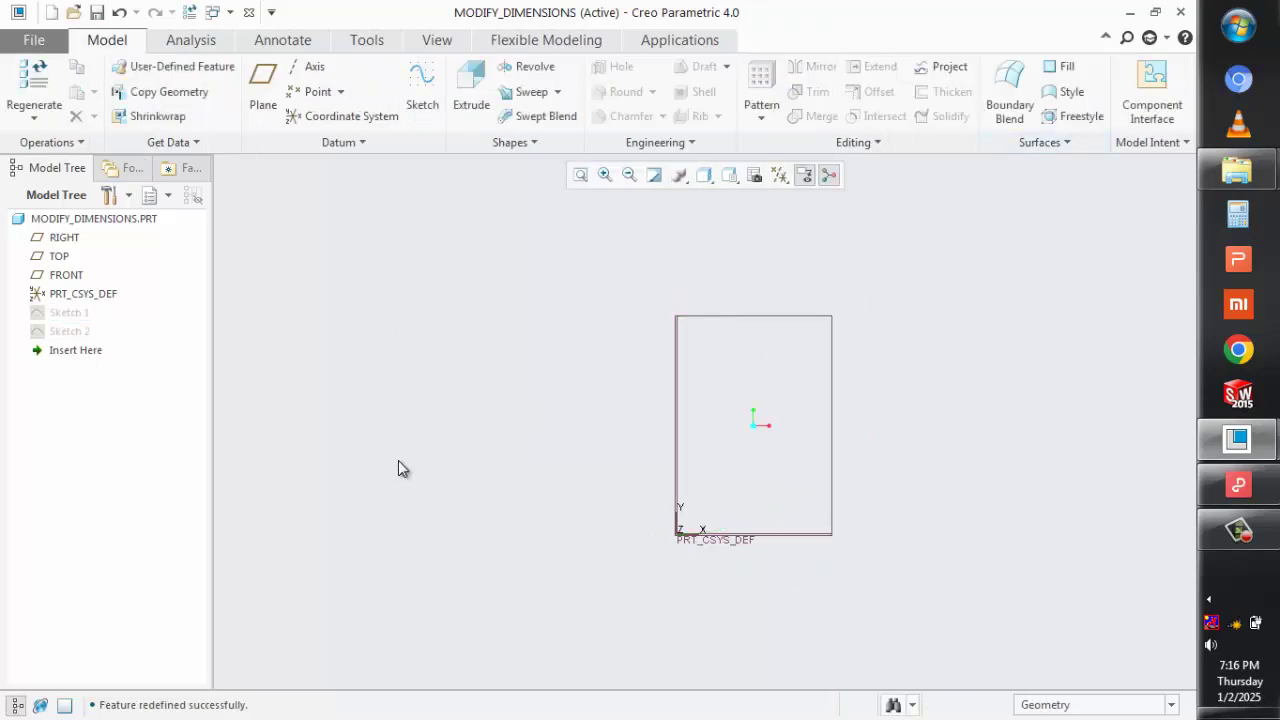
Open Sketch 2 with the inclined slot profile for editing its definition.
left_click(66, 332)
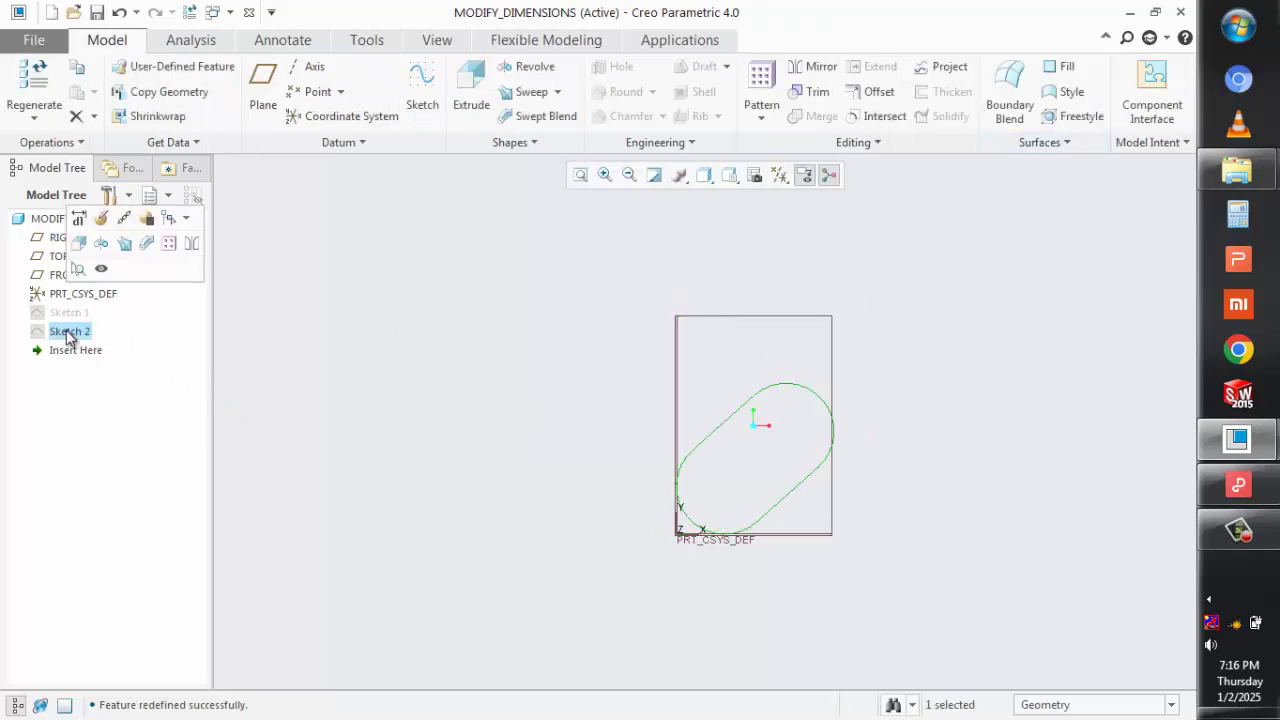
left_click(108, 220)
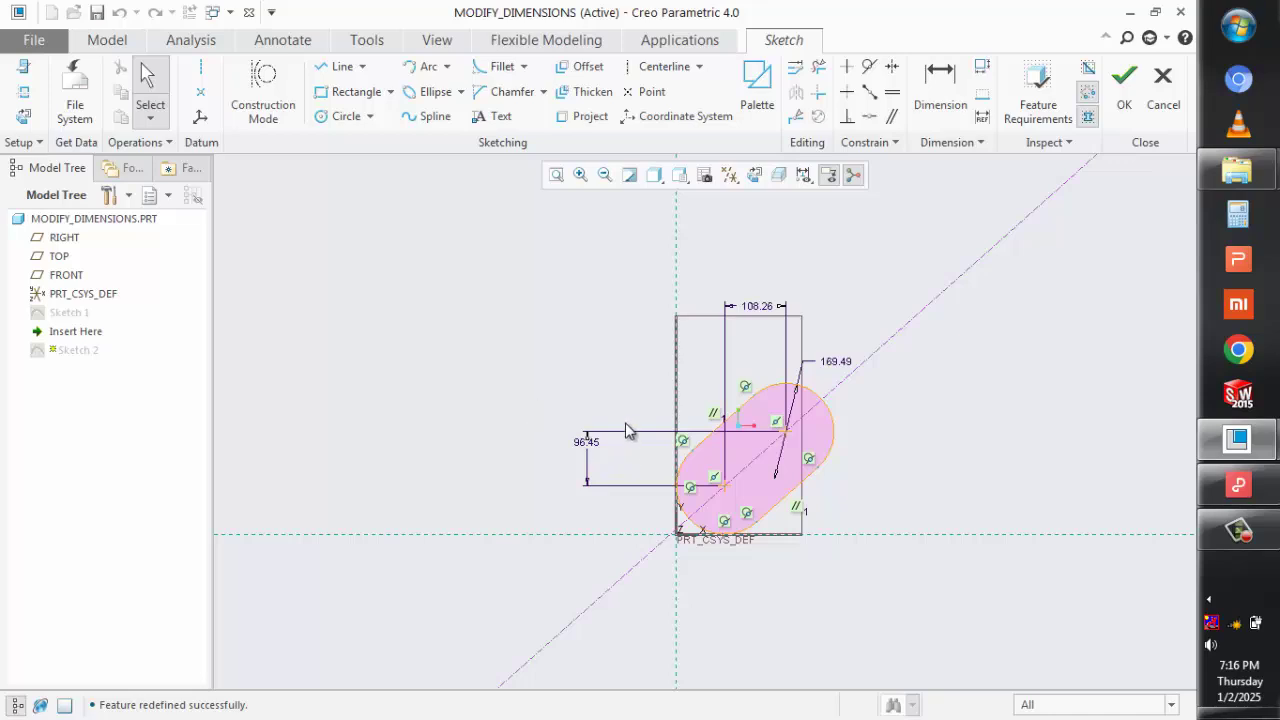
scroll(625, 430, "up", 2)
scroll(685, 500, "down", 1)
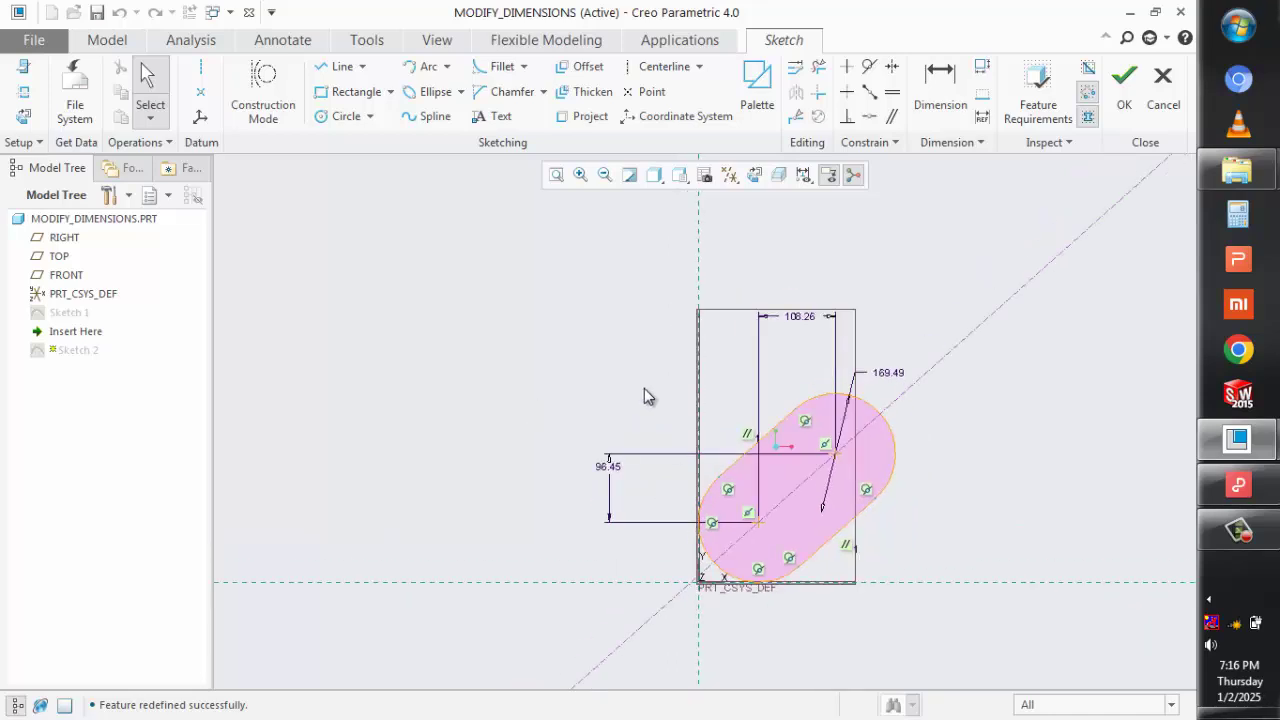
scroll(645, 394, "up", 1)
scroll(660, 405, "down", 1)
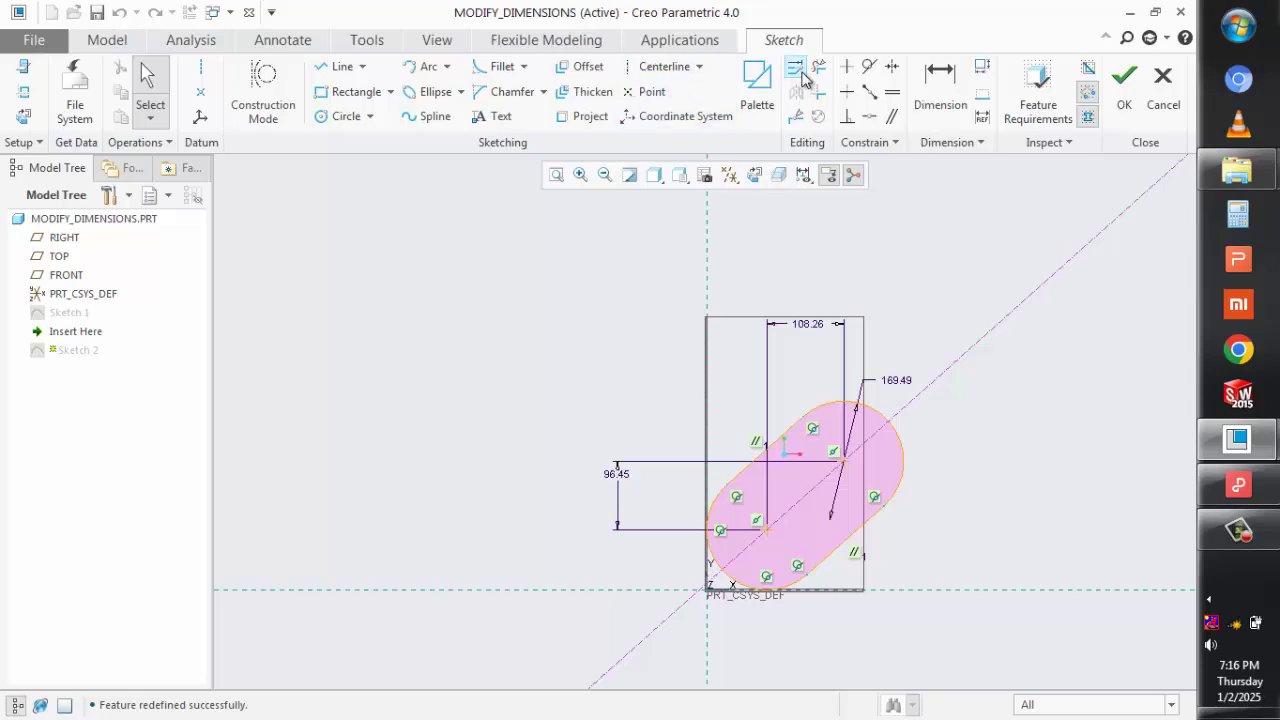
Open the slot's horizontal centre distance sd7 in Modify Dimensions and adjust it to about 107.47 at minimum sensitivity.
left_click(803, 75)
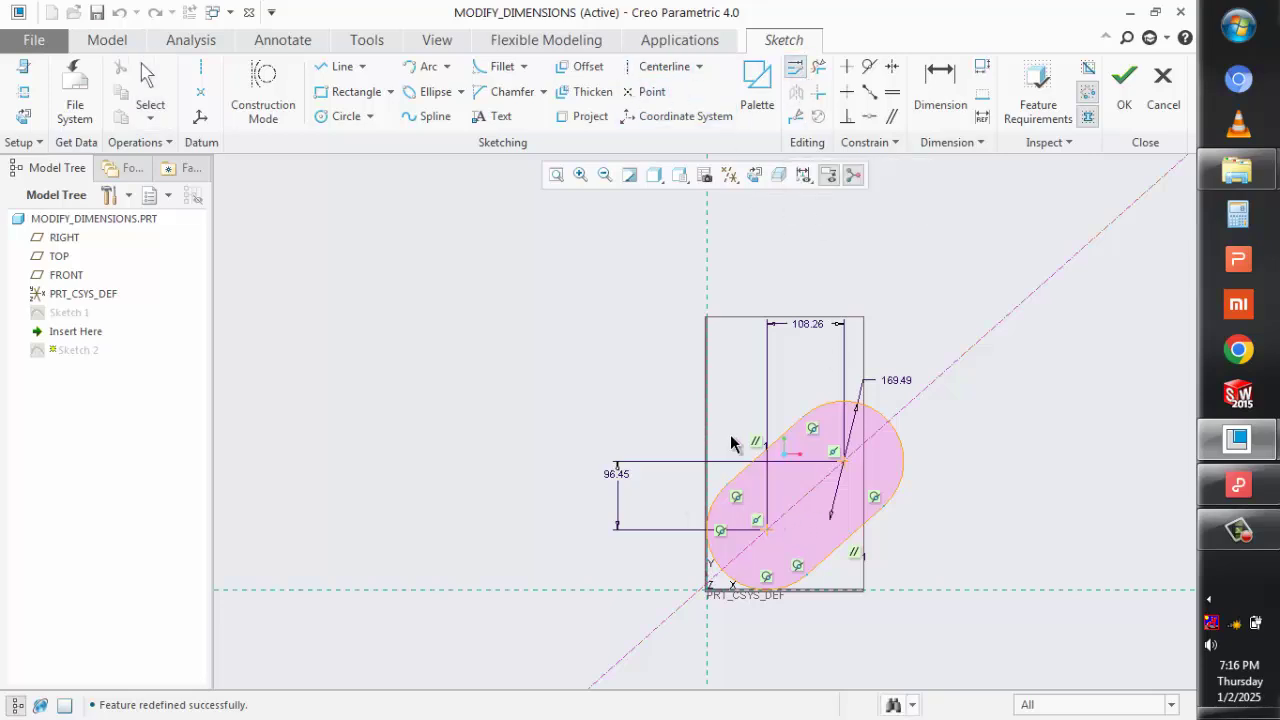
left_click(806, 326)
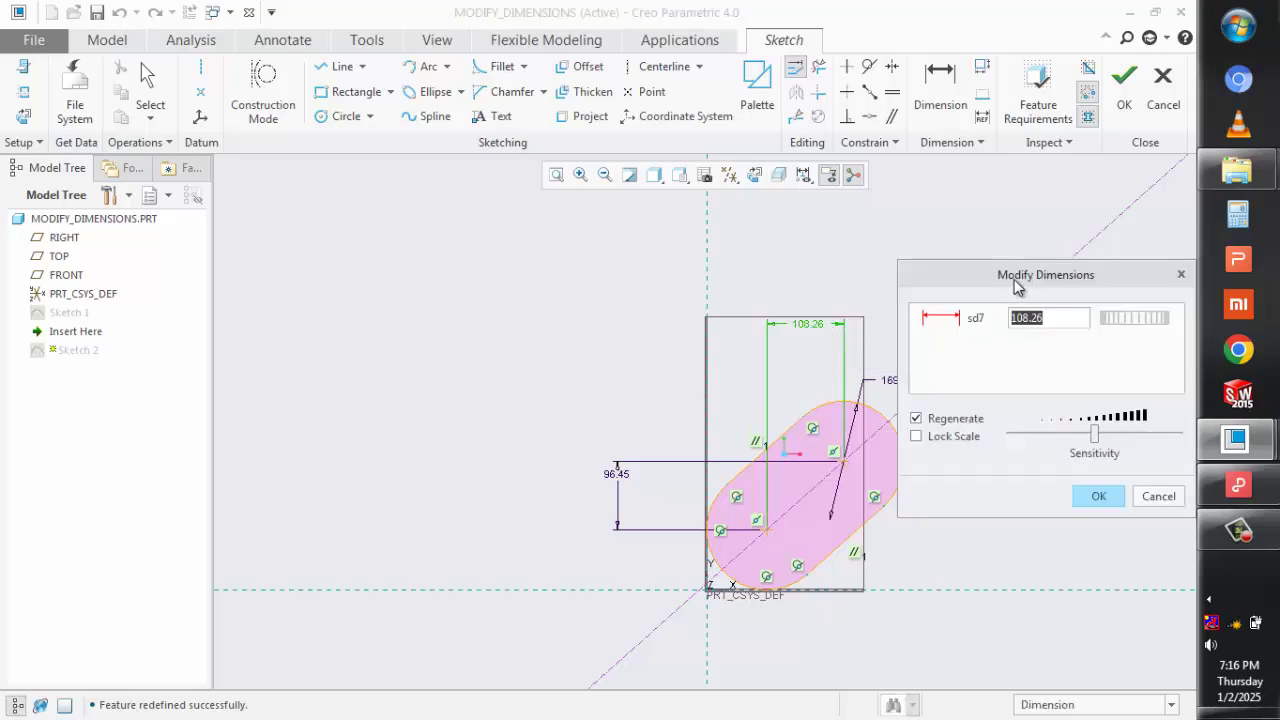
left_click_drag(1014, 284, 1025, 158)
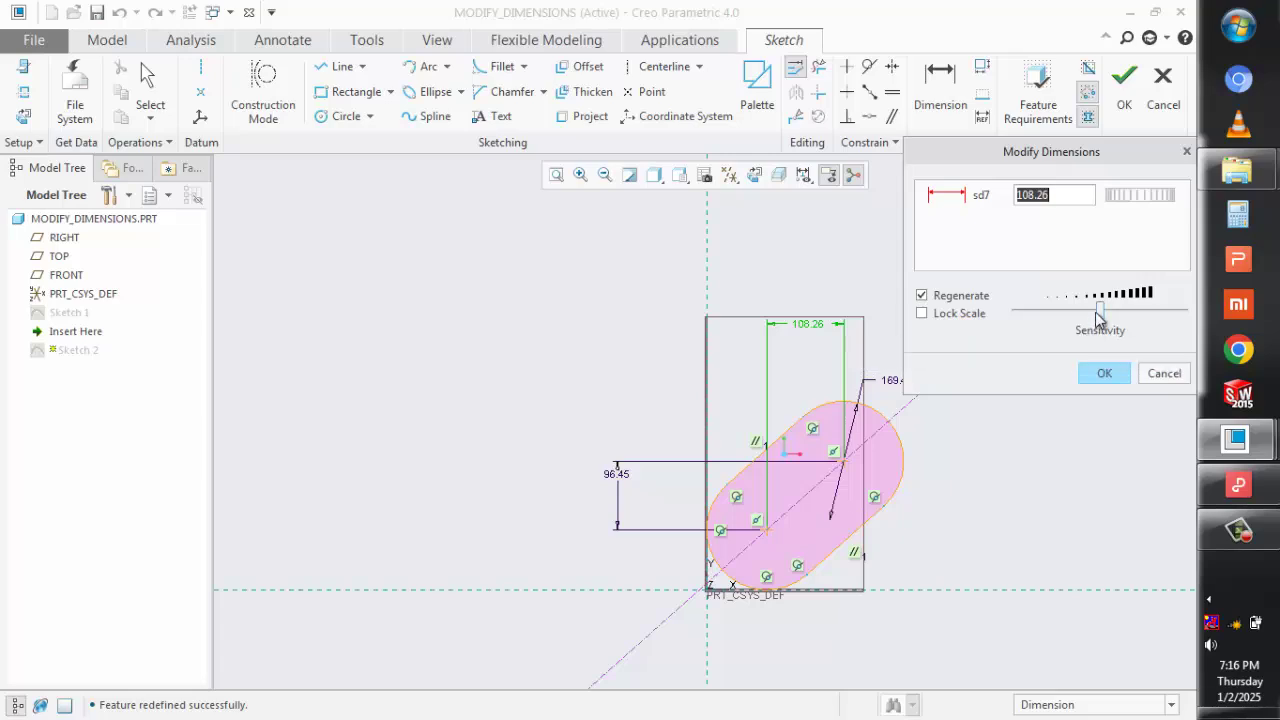
left_click_drag(1096, 311, 1018, 318)
mouse_move(1137, 200)
left_mouse_down()
mouse_move(1070, 212)
mouse_move(1126, 196)
mouse_move(1163, 206)
mouse_move(1161, 194)
mouse_move(1122, 195)
mouse_move(1157, 196)
mouse_move(1128, 205)
mouse_move(1146, 198)
mouse_move(1132, 199)
mouse_move(1155, 218)
left_mouse_up()
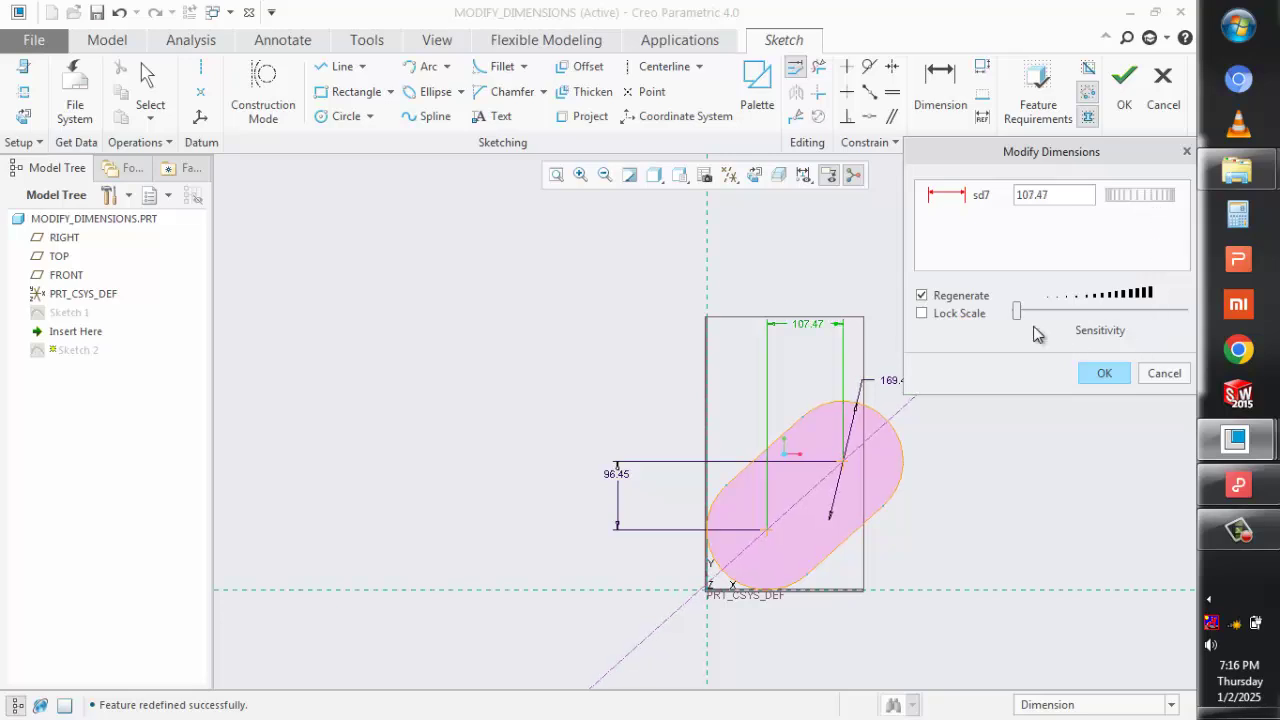
Adjust sd7 to about 93.43 at maximum sensitivity, and to about 103.00 at medium sensitivity.
left_click_drag(1018, 314, 1178, 328)
left_click_drag(1136, 204, 1130, 200)
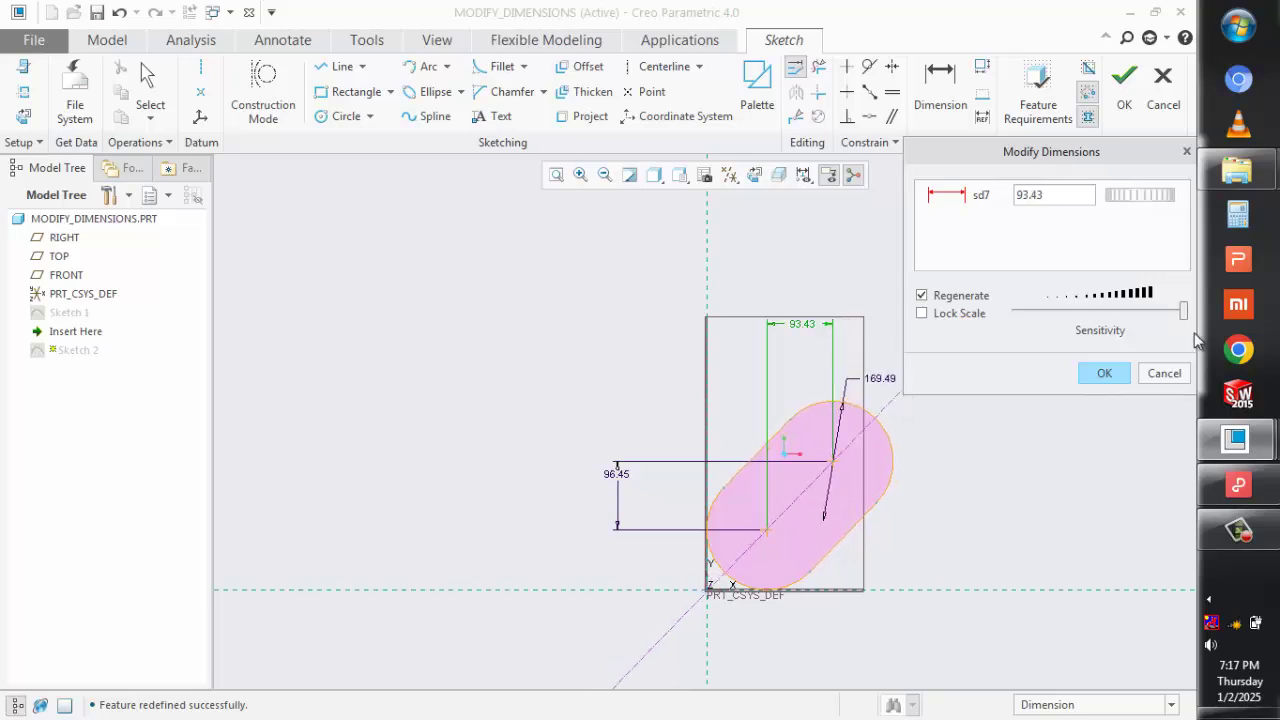
left_click_drag(1184, 312, 1125, 314)
mouse_move(1132, 205)
left_mouse_down()
mouse_move(1110, 206)
mouse_move(1163, 203)
left_mouse_up()
Set the horizontal centre distance sd7 to exactly 110.
double_click(1068, 202)
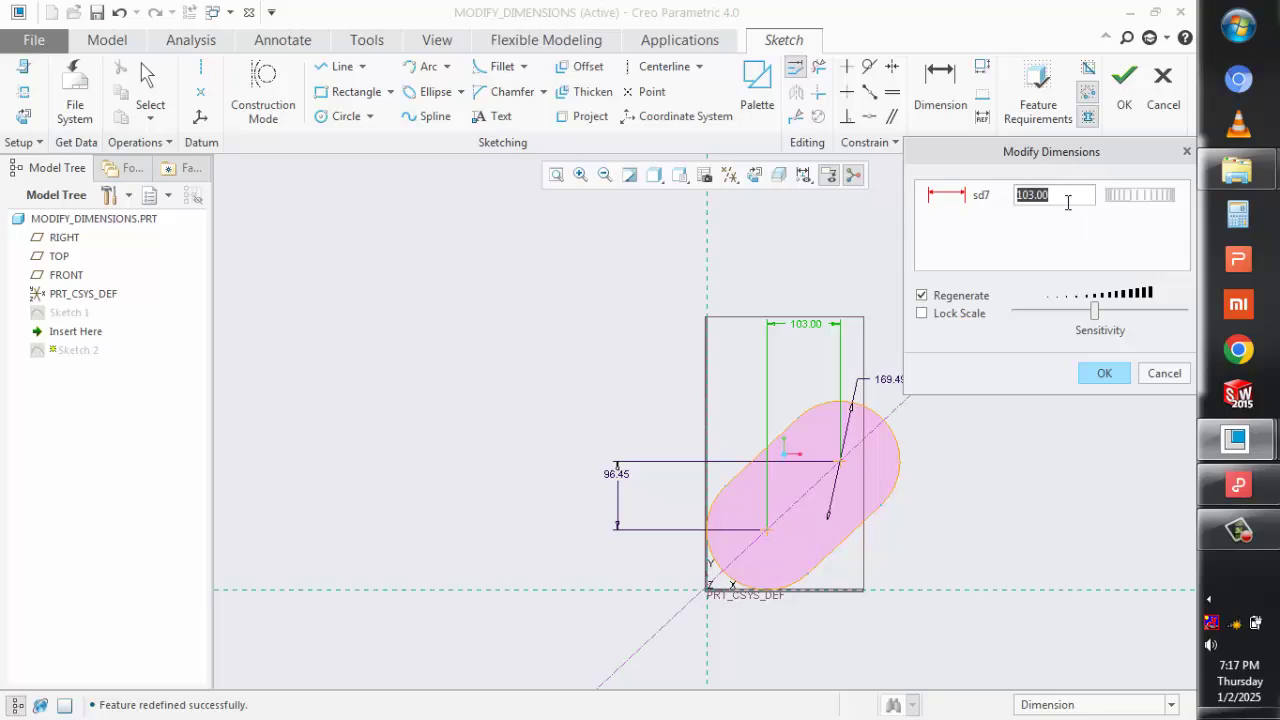
type("1")
left_click(1000, 468)
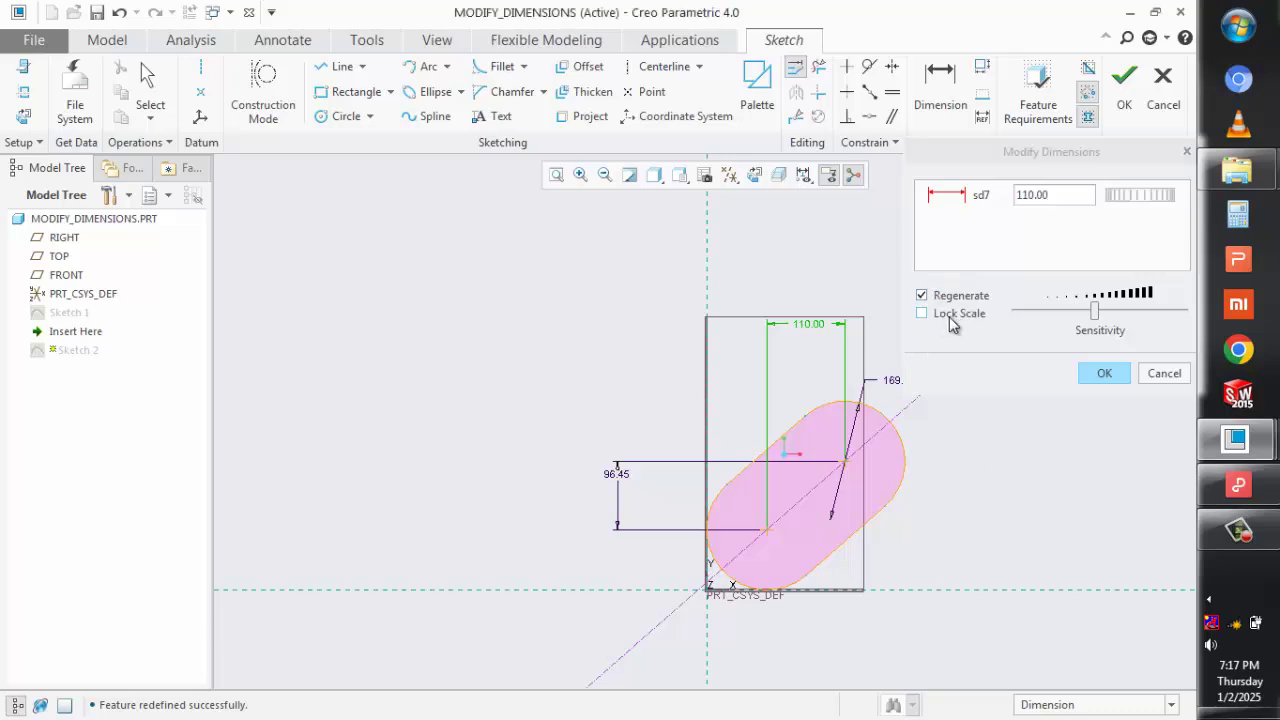
Enable Lock Scale and adjust the only listed dimension, sd7, to about 119.59.
left_click(922, 314)
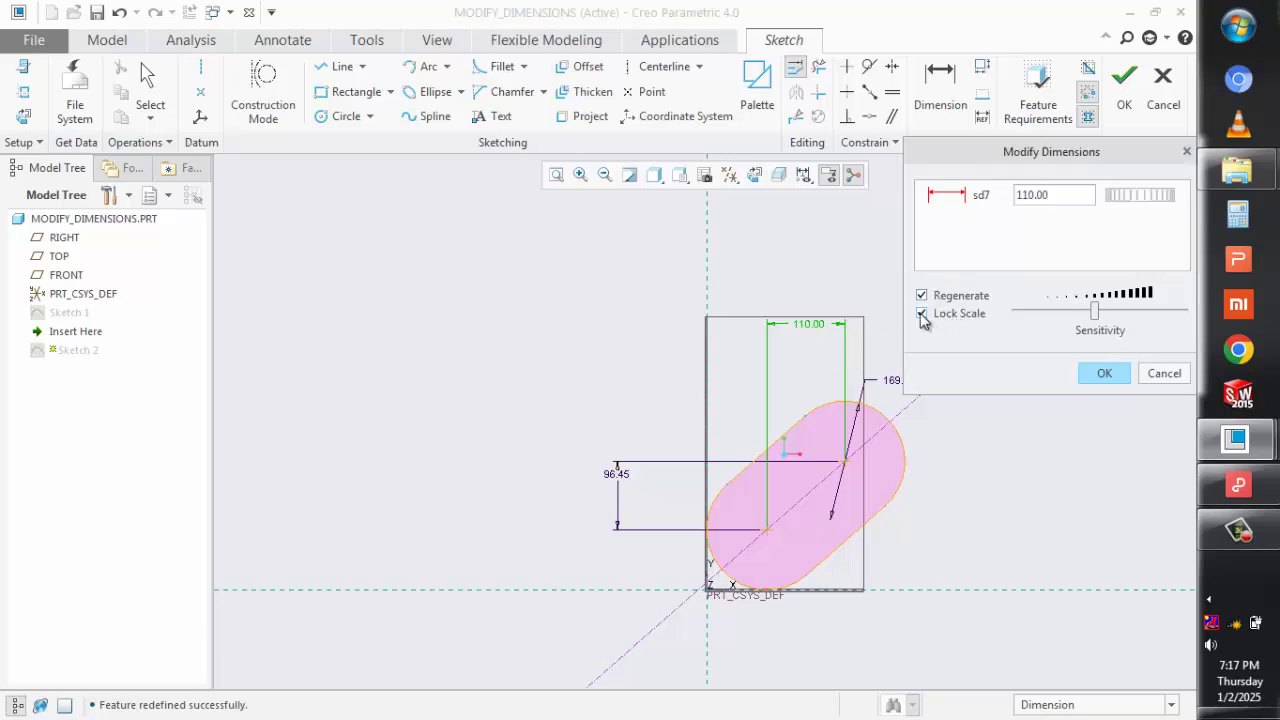
left_click_drag(1122, 204, 1158, 206)
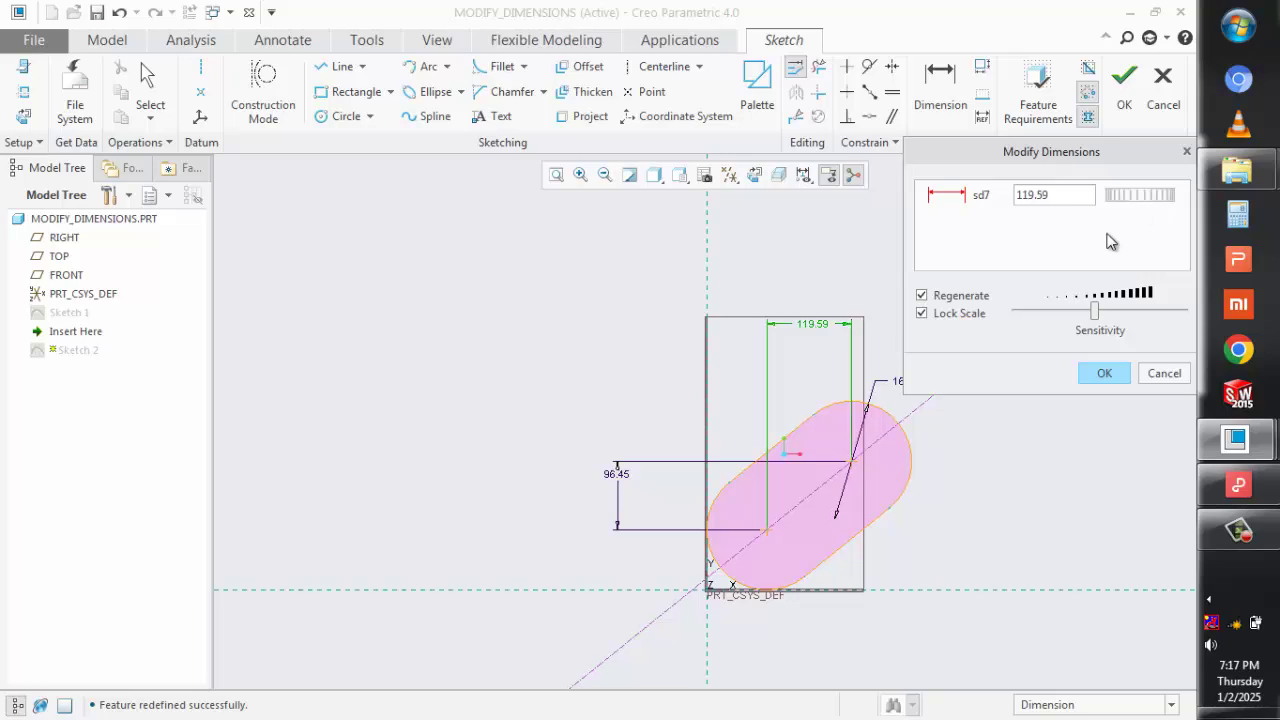
Add the vertical centre distance sd8 and diameter sd9 to Modify Dimensions and scale all three together until sd7 is about 113.33.
left_click(617, 481)
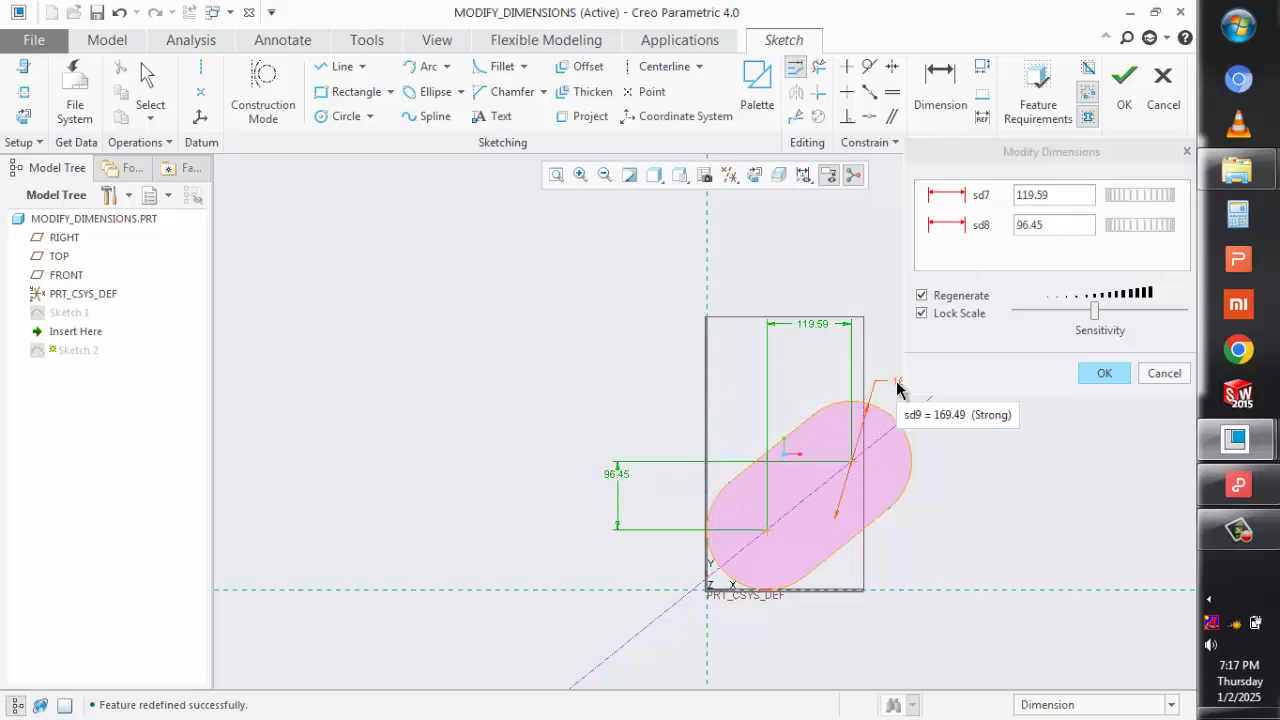
left_click(897, 386)
mouse_move(1128, 200)
left_mouse_down()
mouse_move(1160, 198)
mouse_move(1111, 214)
mouse_move(1152, 199)
left_mouse_up()
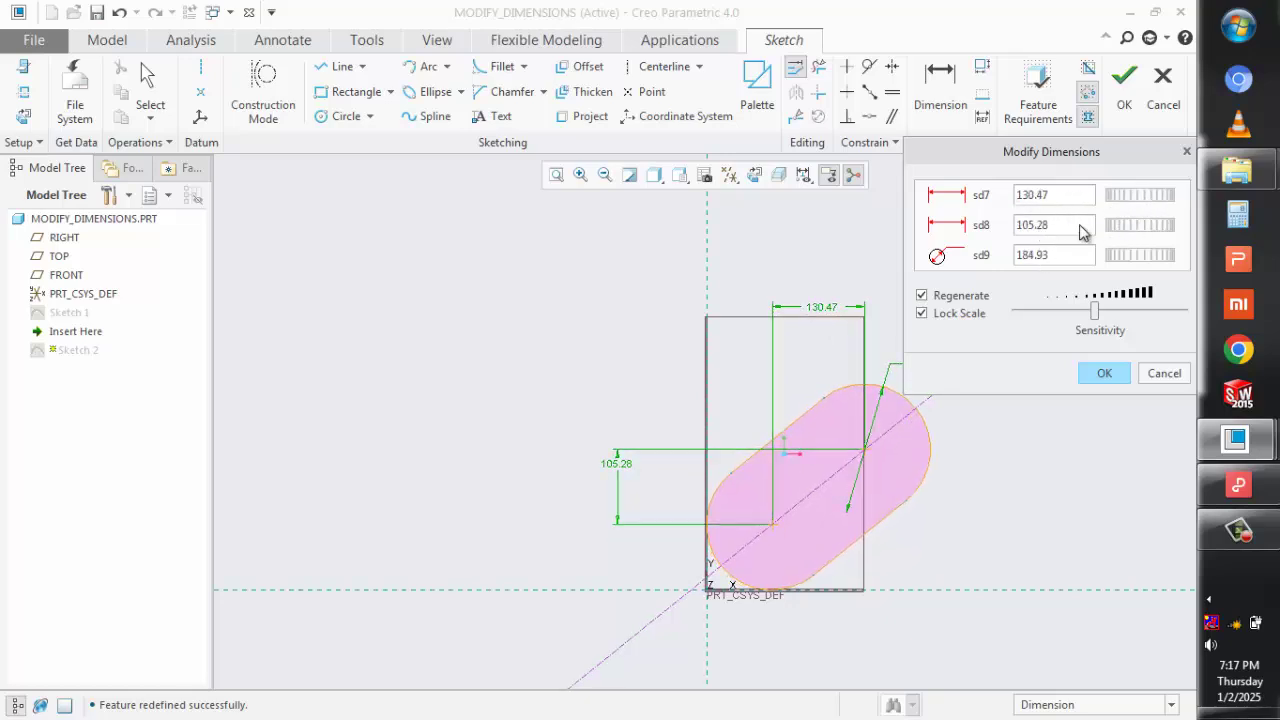
mouse_move(1130, 229)
left_mouse_down()
mouse_move(1143, 229)
mouse_move(1112, 226)
mouse_move(1127, 226)
mouse_move(1071, 254)
mouse_move(1131, 254)
mouse_move(1137, 265)
mouse_move(1108, 263)
mouse_move(1145, 265)
mouse_move(1102, 276)
mouse_move(1128, 277)
left_mouse_up()
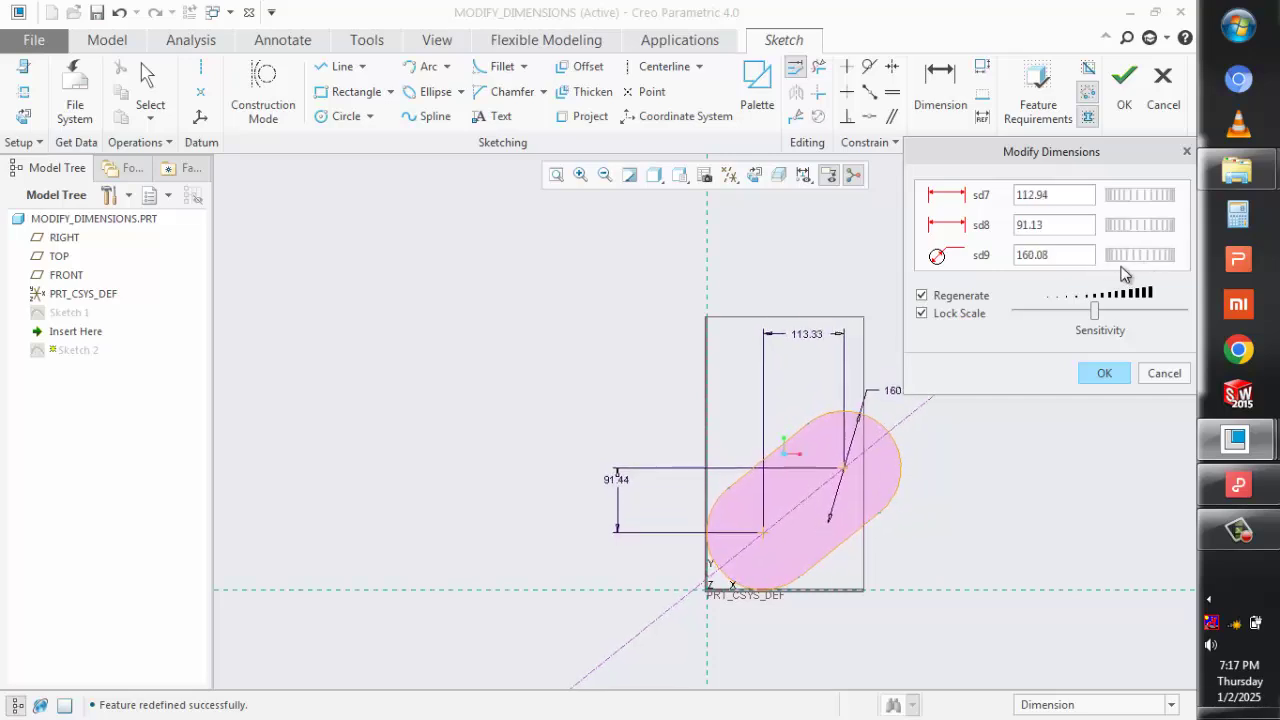
With the scale locked, set sd7 to 115 and after that sd8 to 90.
left_click(1049, 196)
left_click_drag(1054, 197, 1020, 190)
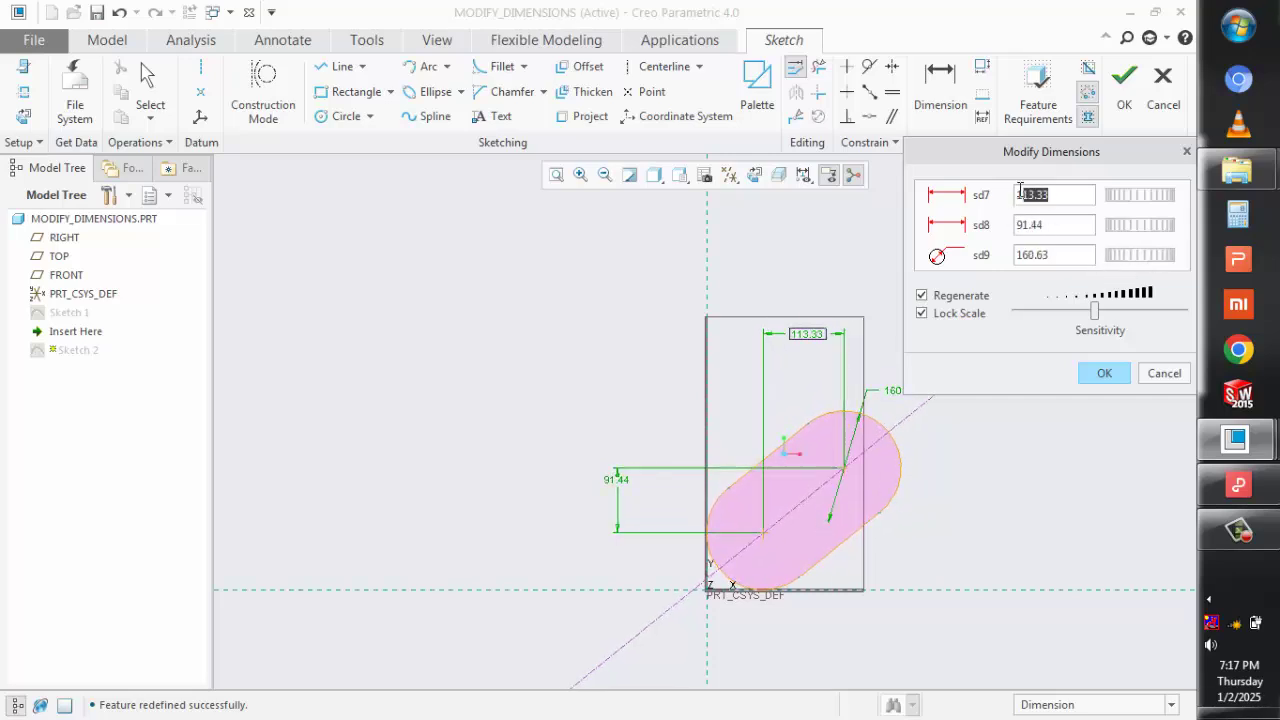
type("115")
left_click_drag(1063, 225, 1010, 226)
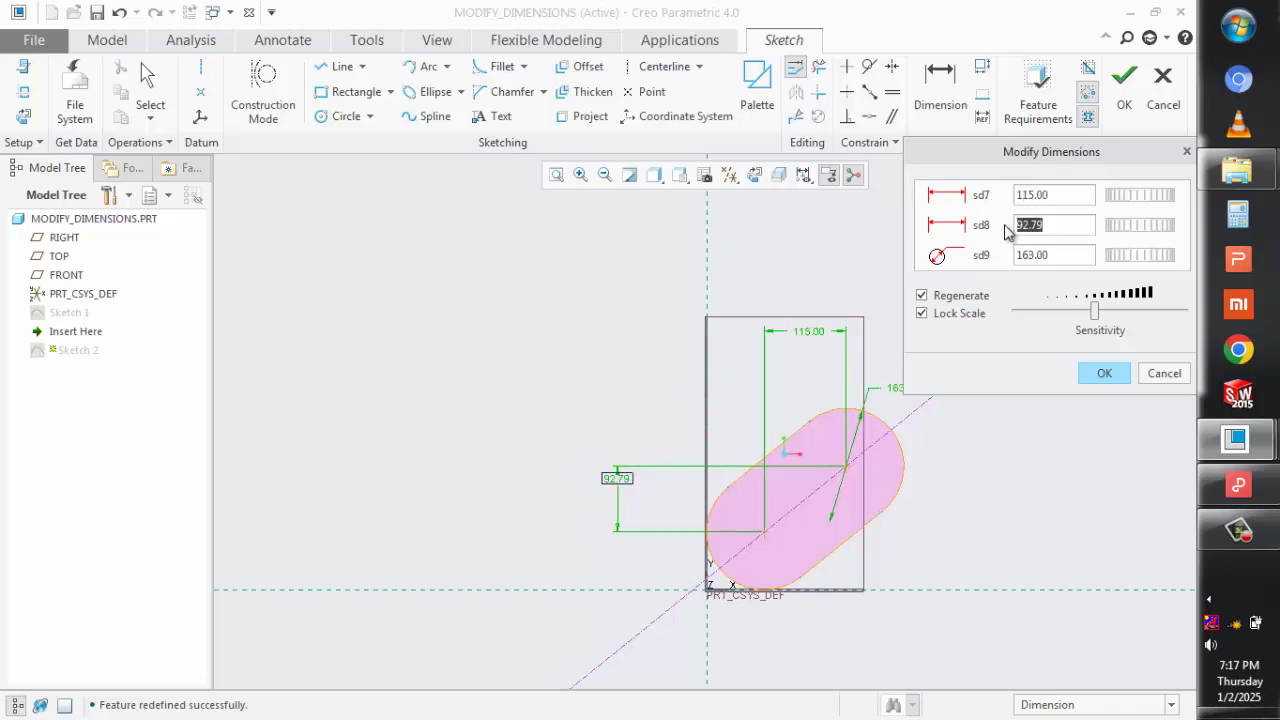
type("90")
key("Return")
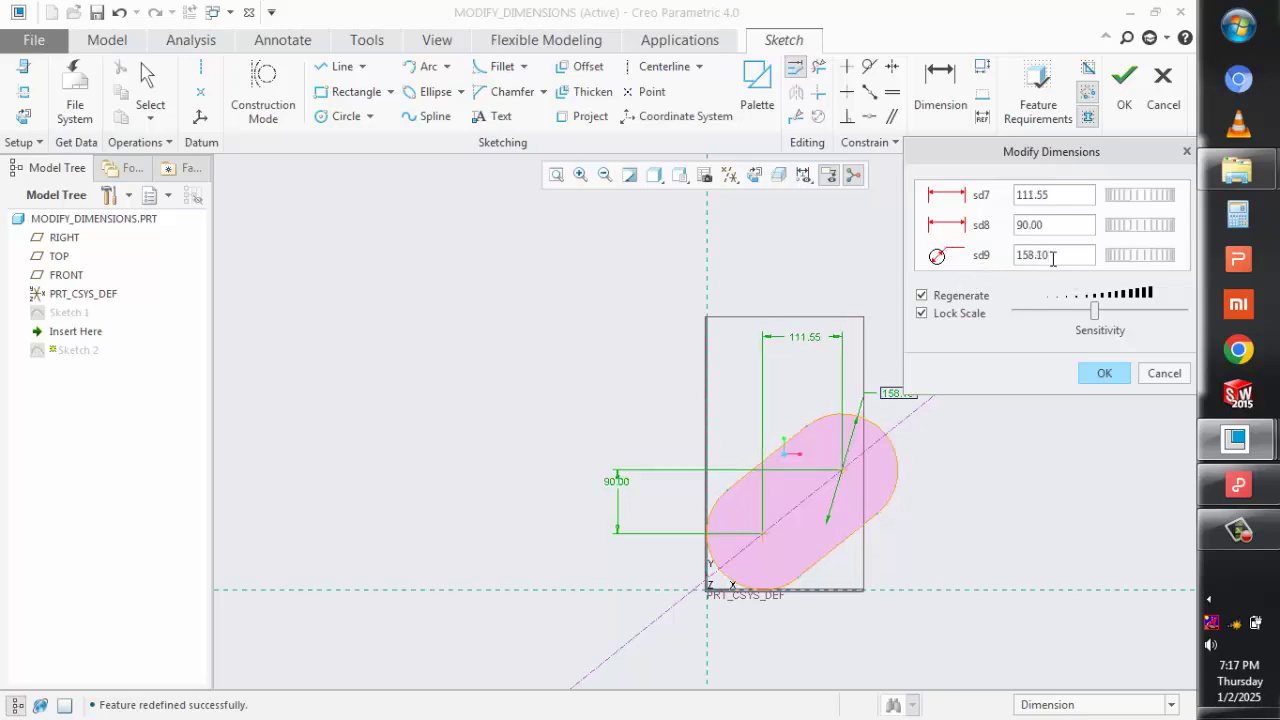
Set the slot's diameter sd9 to 160 with the scale locked and apply the dimension changes.
left_click_drag(1047, 257, 1017, 260)
left_click(1110, 372)
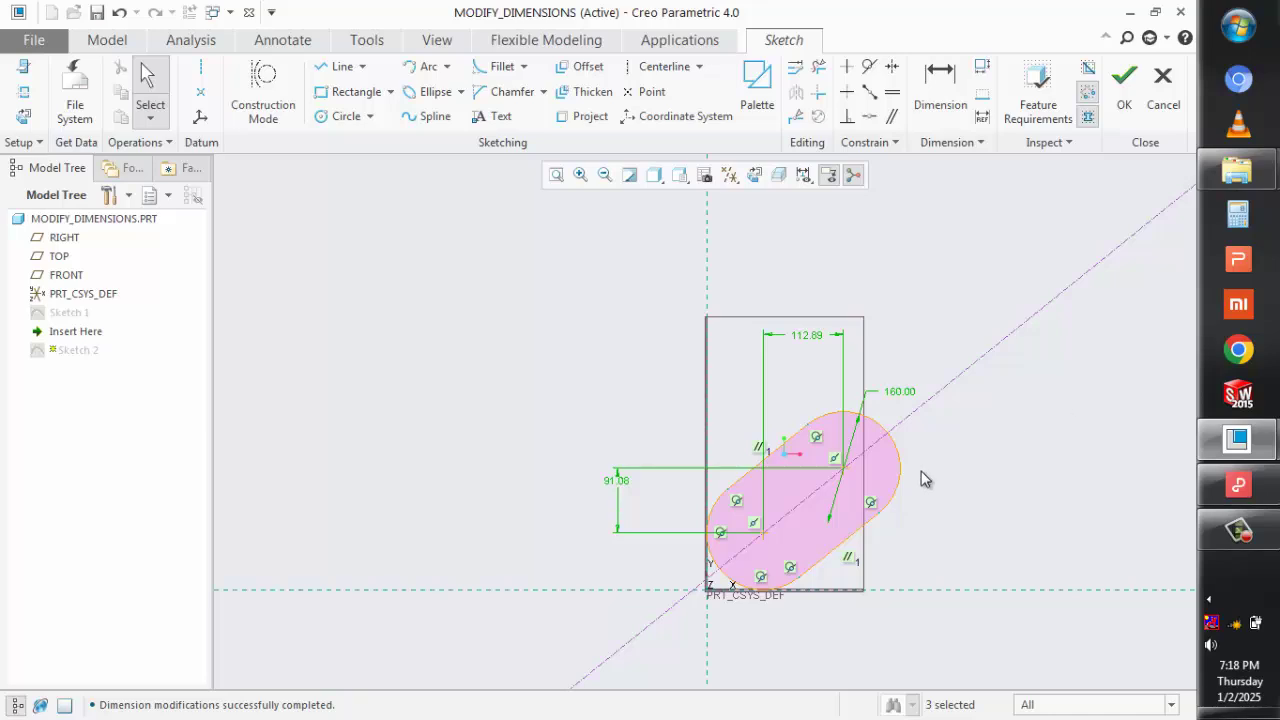
scroll(924, 468, "up", 2)
scroll(926, 460, "down", 3)
scroll(926, 460, "up", 1)
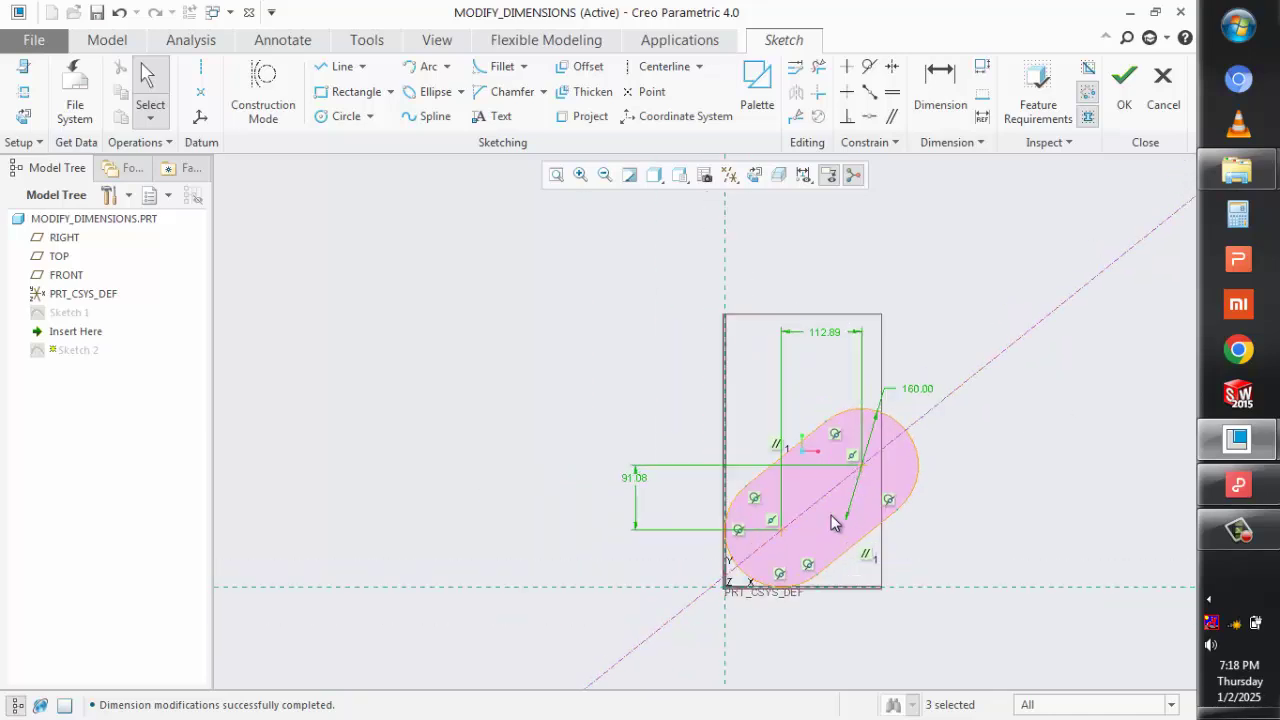
left_click(805, 177)
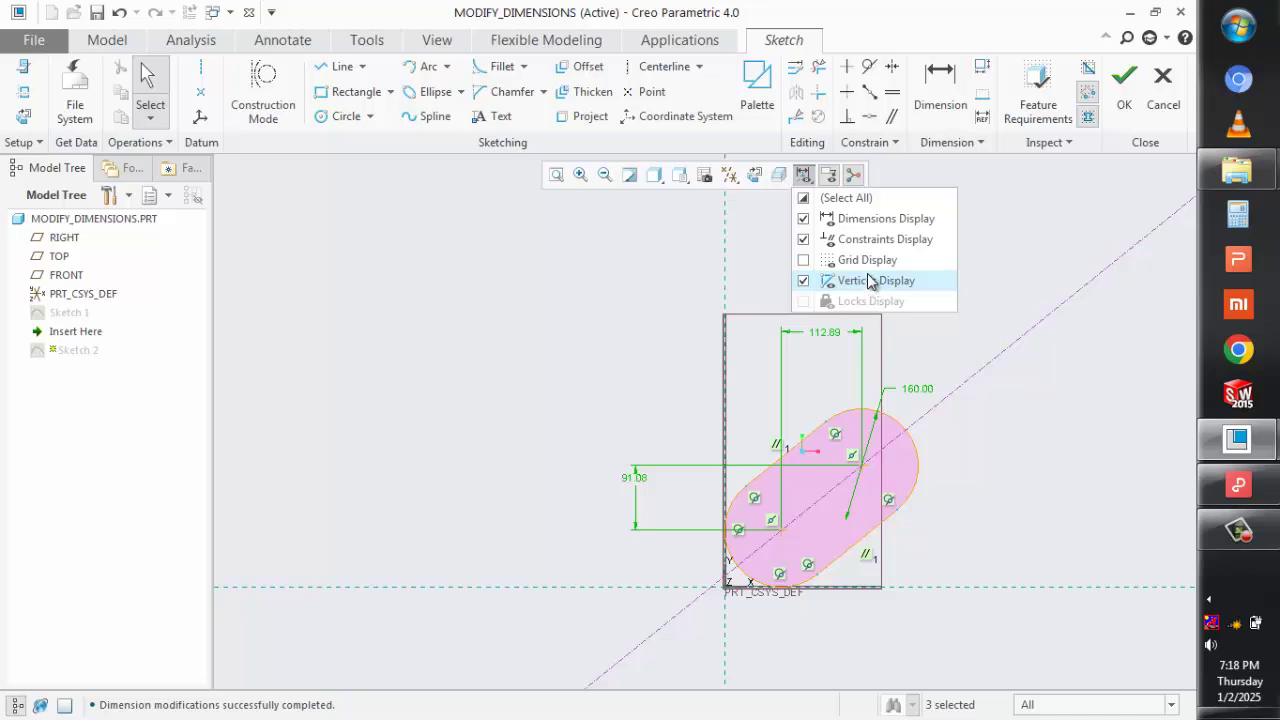
left_click(966, 271)
left_click(978, 290)
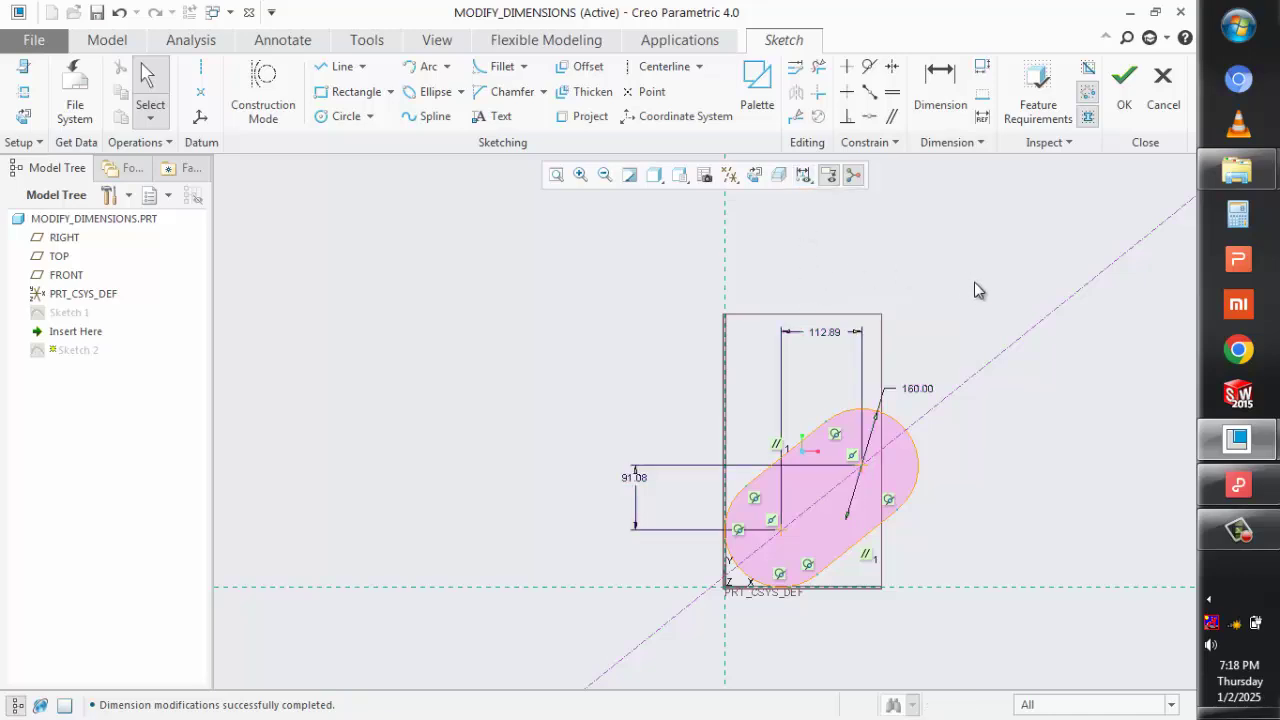
Finish the inclined slot sketch, keeping its changes, and return to the part model.
left_click(1122, 100)
left_click(951, 330)
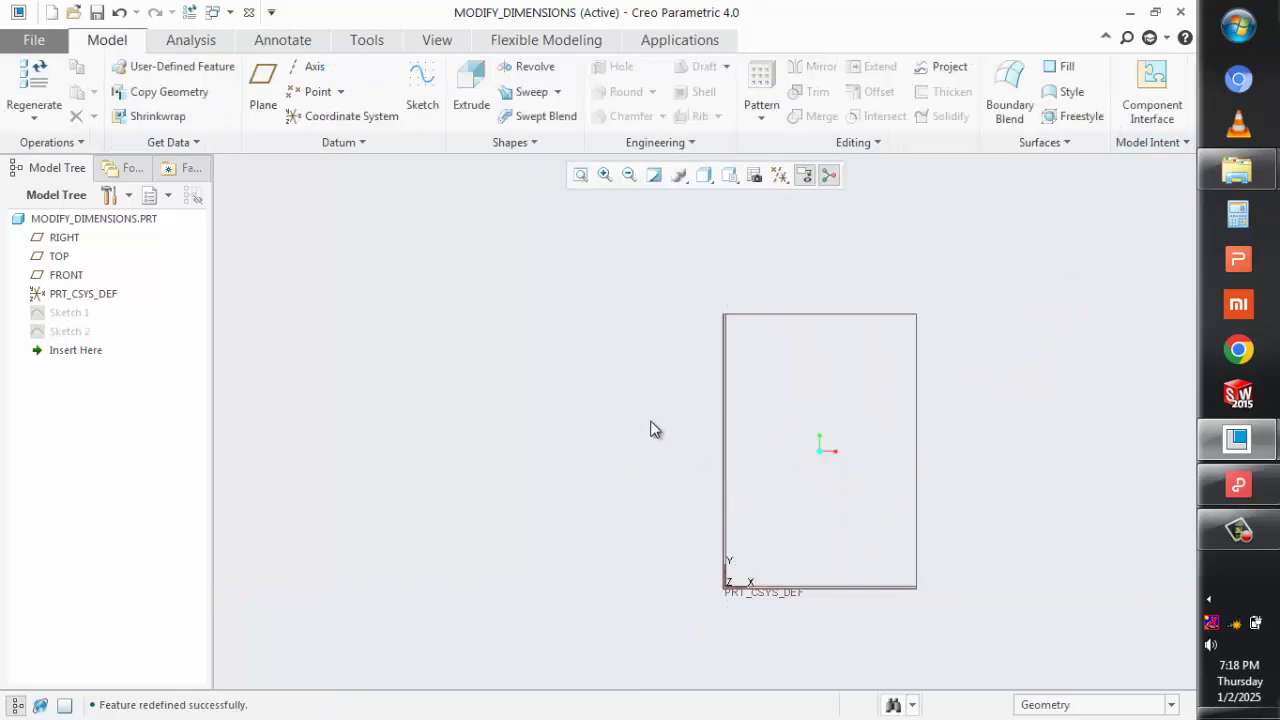
scroll(660, 378, "up", 1)
scroll(787, 402, "down", 1)
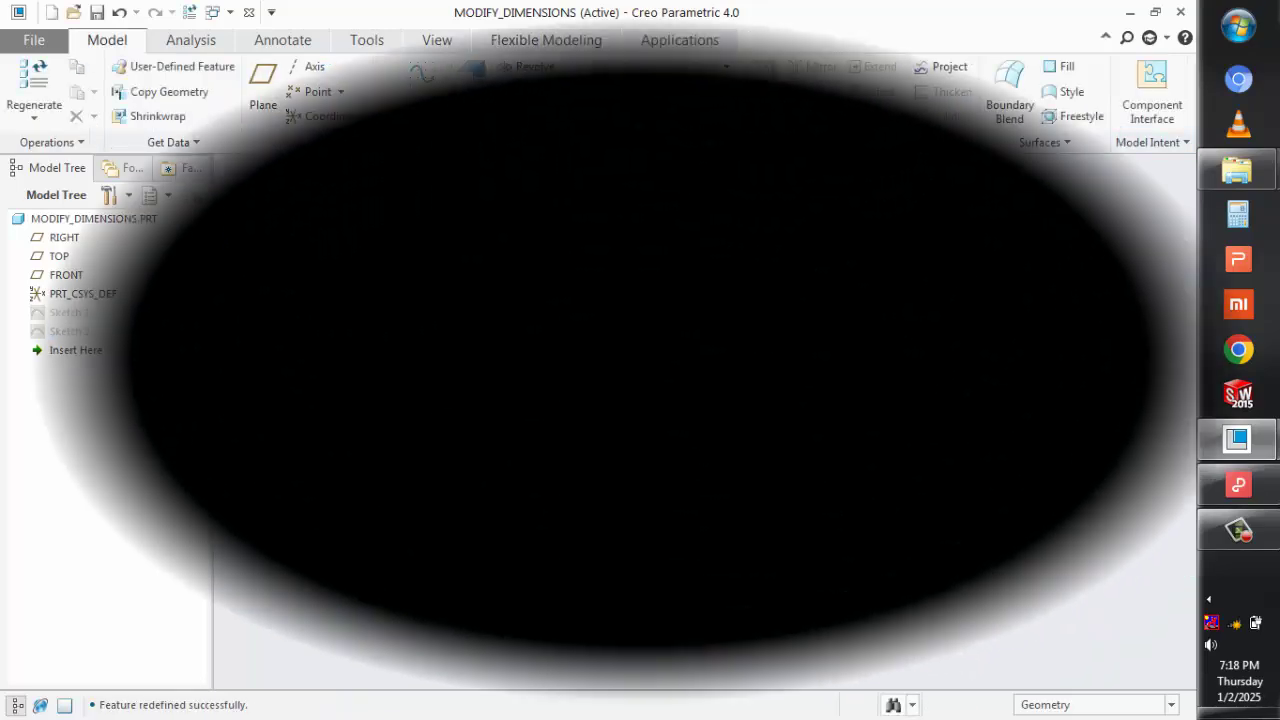